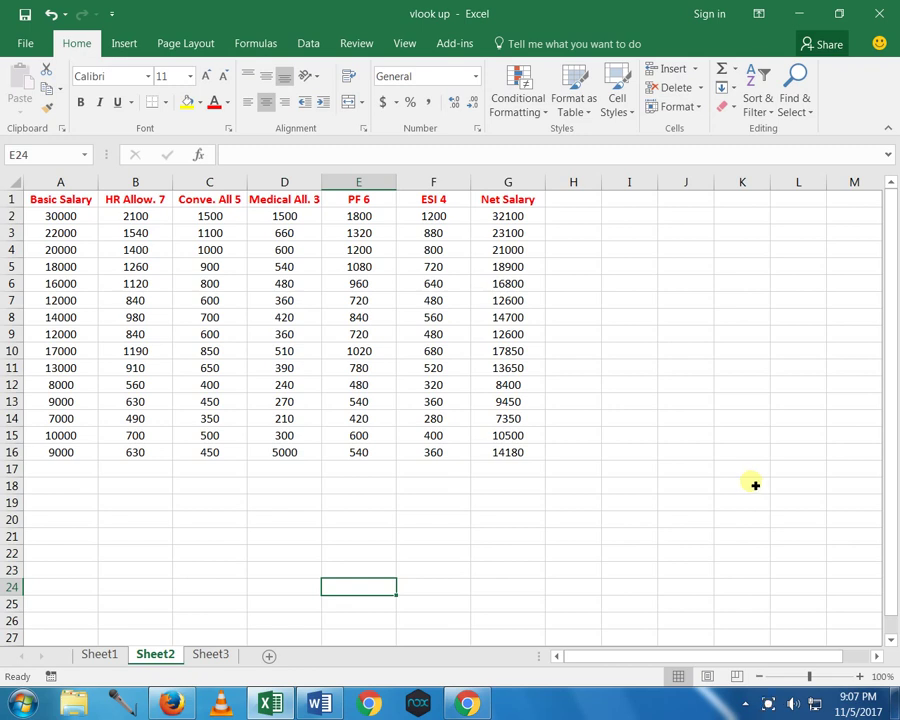
- Click an empty cell below the Sheet2 salary table in the vlook up workbook
{"action": "left_click", "coordinate": [523, 525]}
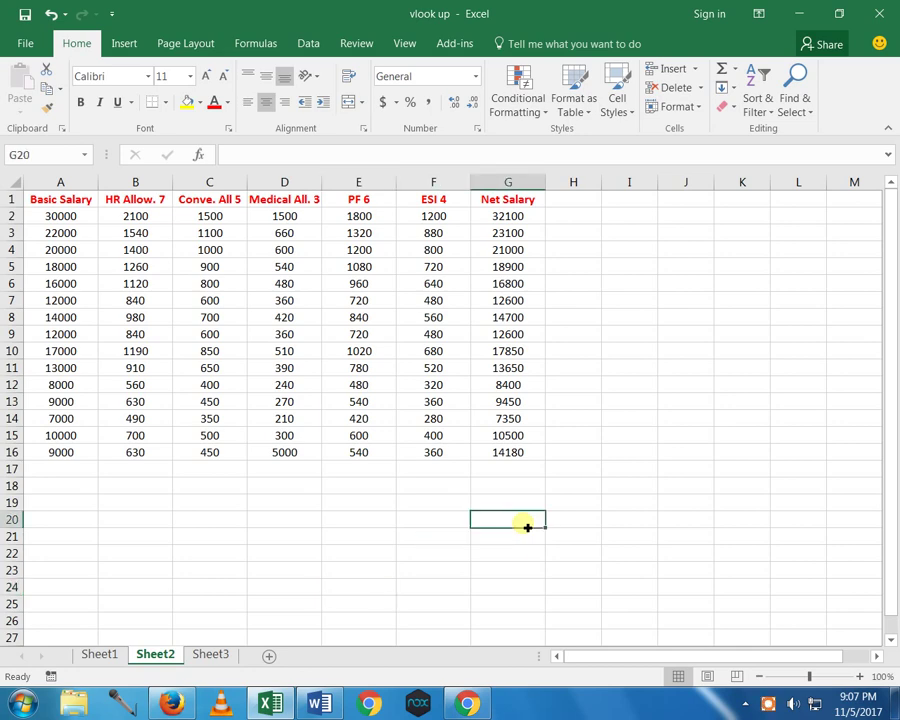
- Scroll through the static and linked salary tables in the Basic Salary document
{"action": "left_click", "coordinate": [330, 703]}
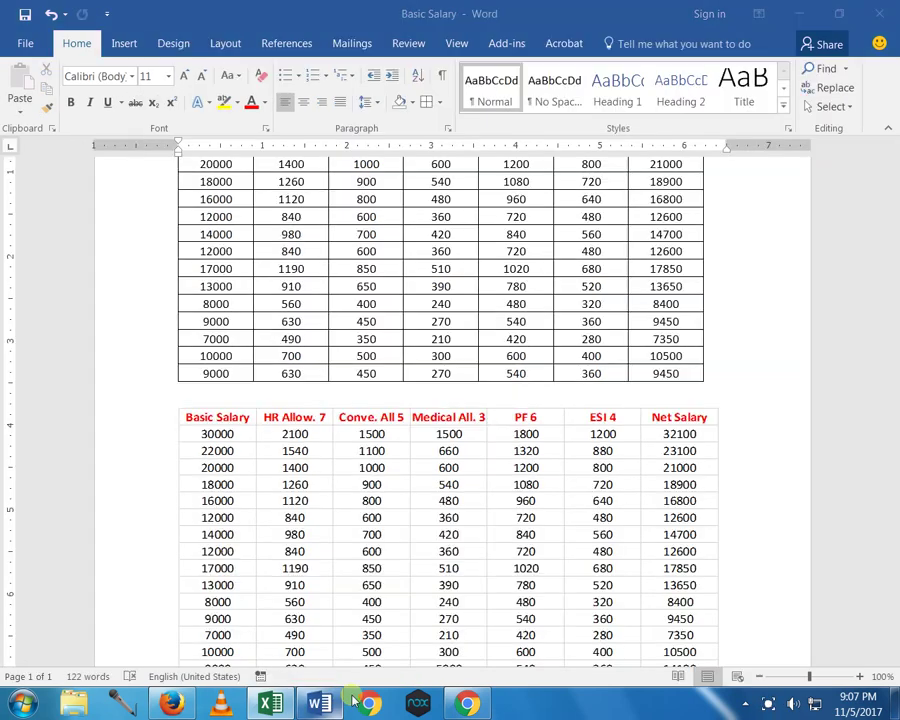
{"action": "scroll", "coordinate": [590, 402], "scroll_direction": "up", "scroll_amount": 3}
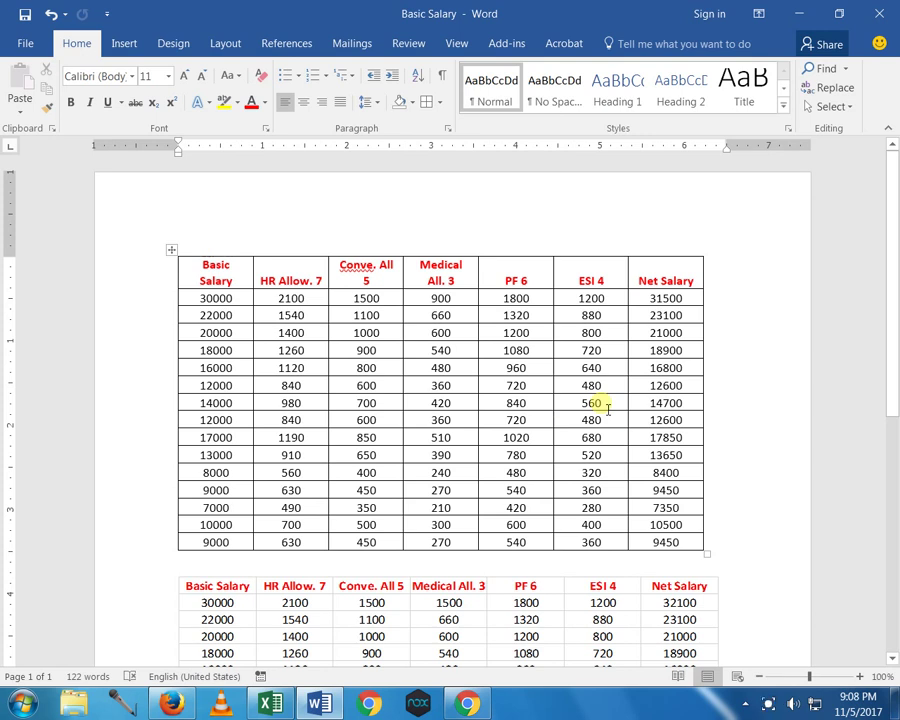
{"action": "scroll", "coordinate": [560, 500], "scroll_direction": "down", "scroll_amount": 1}
{"action": "scroll", "coordinate": [600, 496], "scroll_direction": "down", "scroll_amount": 2}
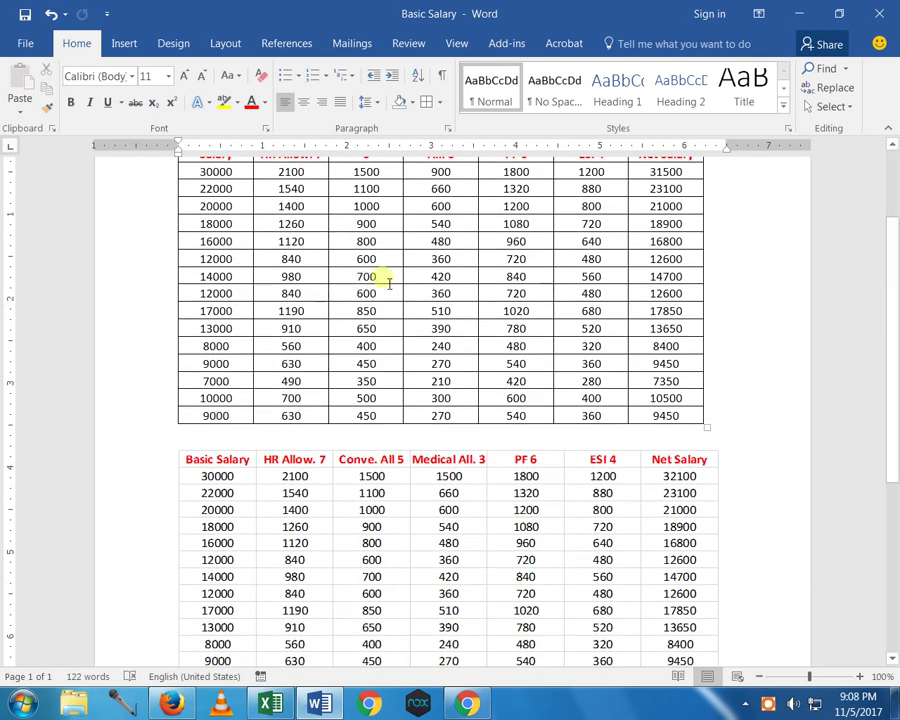
{"action": "scroll", "coordinate": [390, 290], "scroll_direction": "up", "scroll_amount": 1}
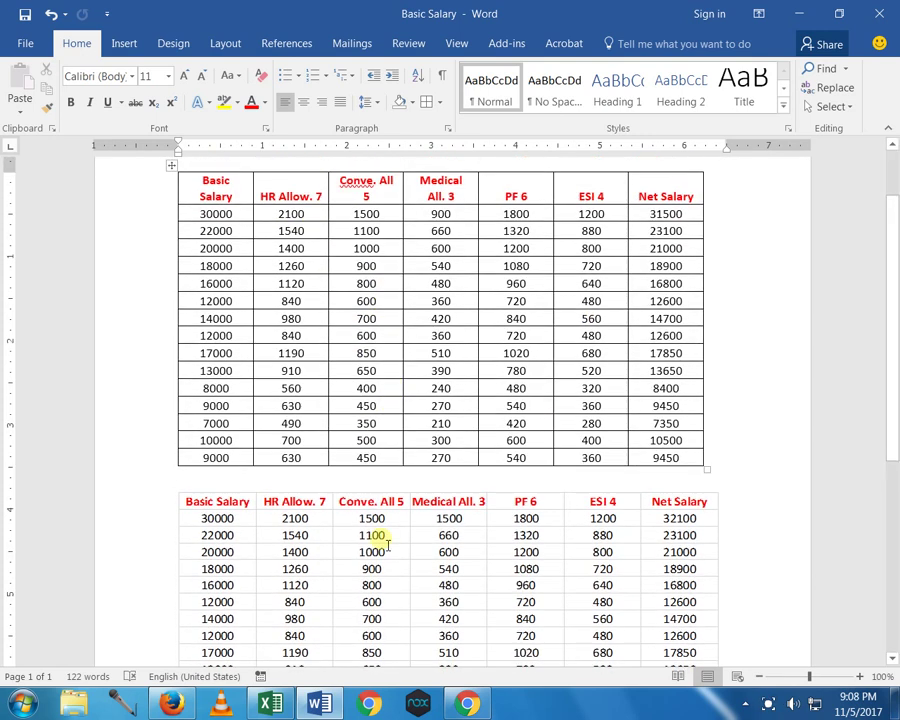
- Glance at the Excel workbook, then return to Word's first salary table
{"action": "left_click", "coordinate": [272, 703]}
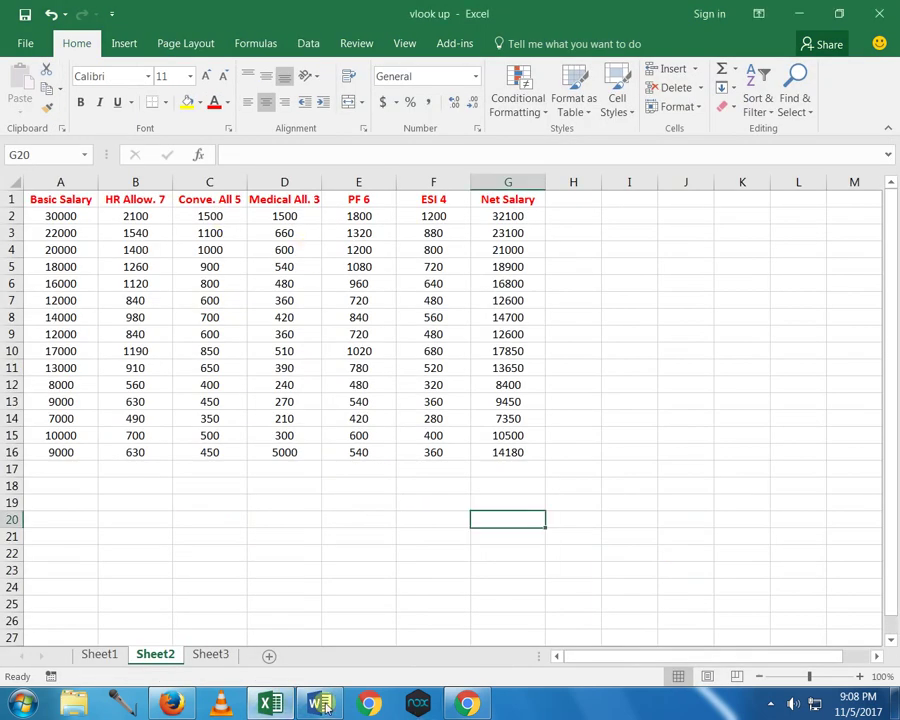
{"action": "left_click", "coordinate": [321, 704]}
{"action": "left_click", "coordinate": [740, 352]}
{"action": "scroll", "coordinate": [740, 352], "scroll_direction": "down", "scroll_amount": 3}
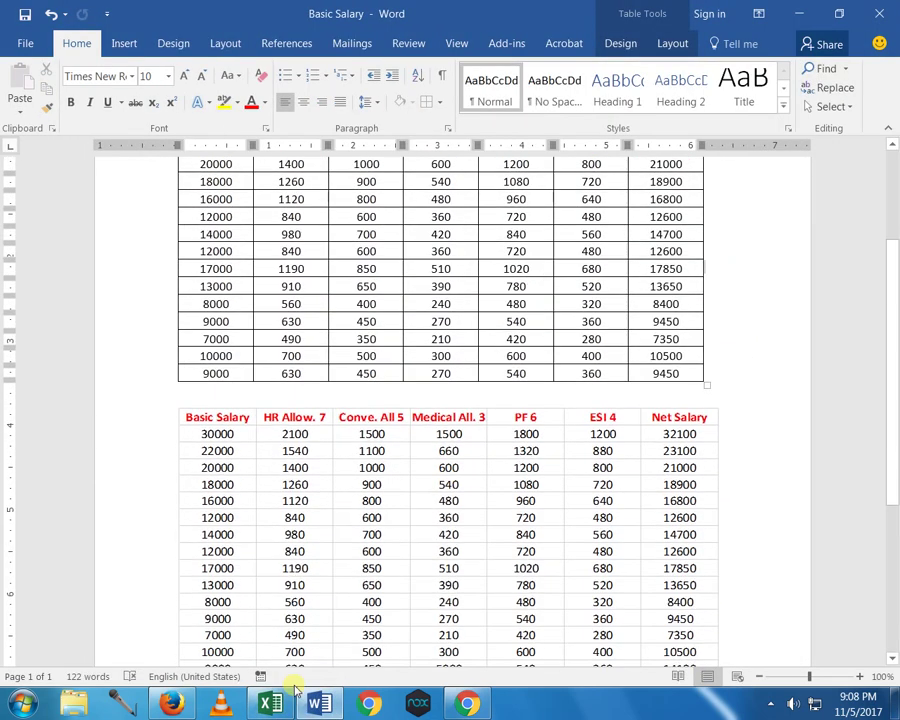
- Compare the Excel sheet with both Word tables, finishing on the Excel workbook
{"action": "left_click", "coordinate": [270, 703]}
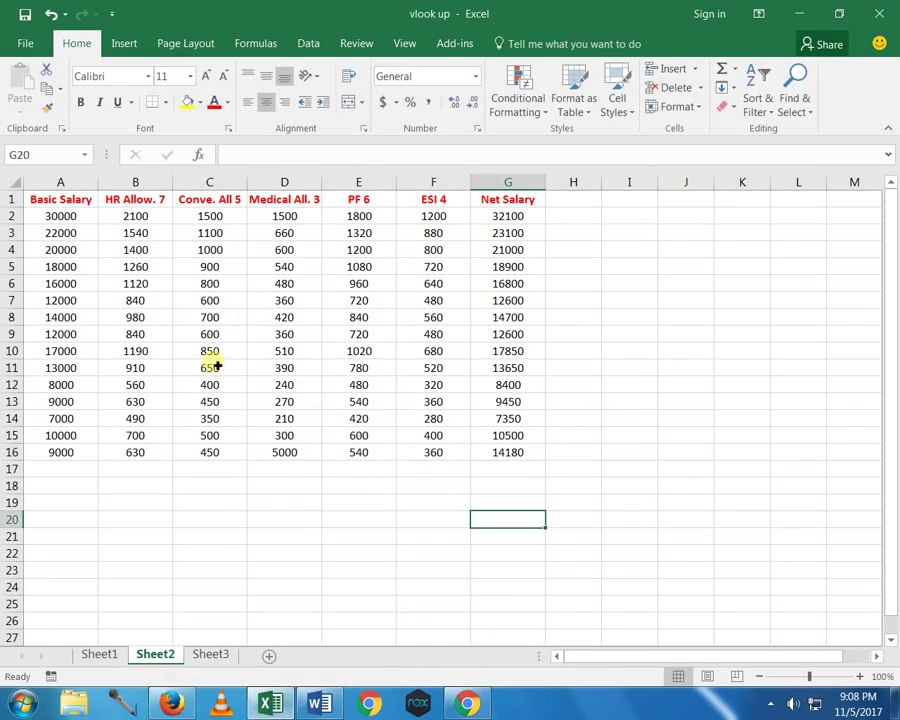
{"action": "key", "text": "alt+Tab"}
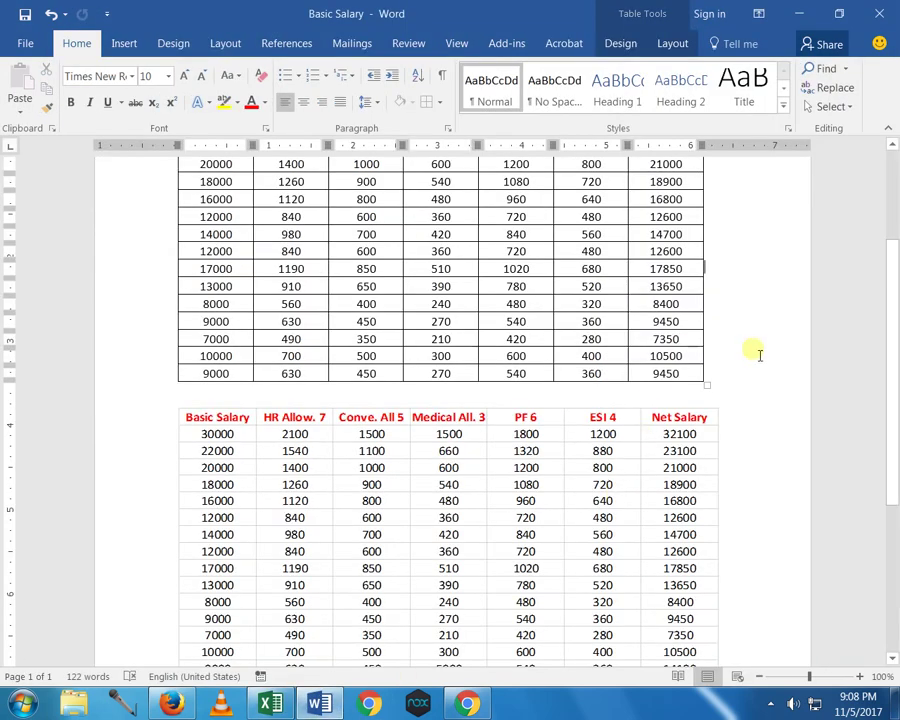
{"action": "scroll", "coordinate": [759, 352], "scroll_direction": "up", "scroll_amount": 1}
{"action": "scroll", "coordinate": [482, 305], "scroll_direction": "up", "scroll_amount": 1}
{"action": "scroll", "coordinate": [352, 336], "scroll_direction": "up", "scroll_amount": 2}
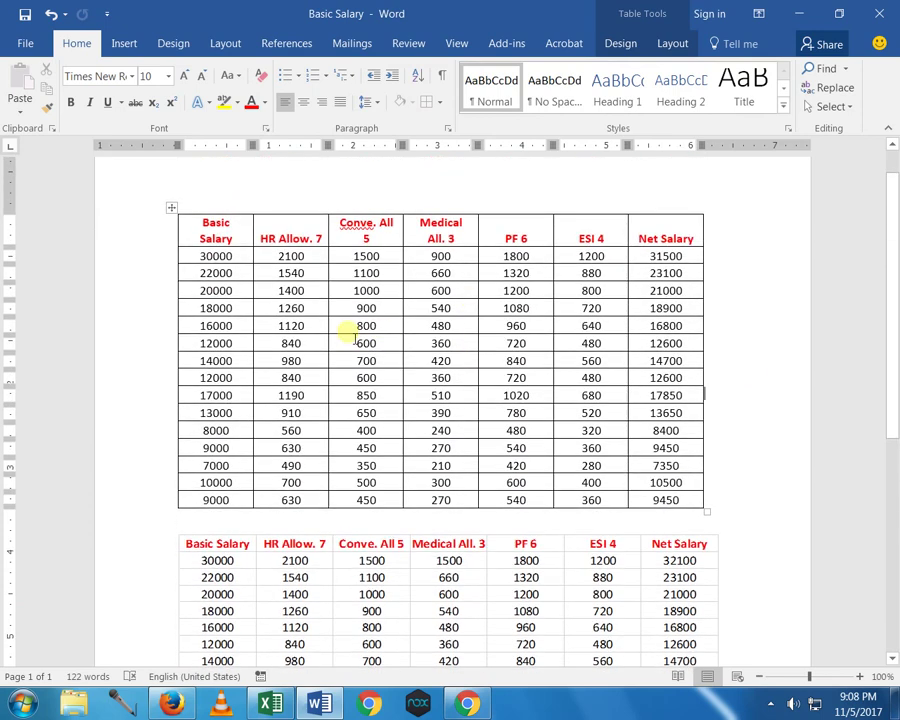
{"action": "scroll", "coordinate": [414, 496], "scroll_direction": "down", "scroll_amount": 2}
{"action": "scroll", "coordinate": [434, 516], "scroll_direction": "down", "scroll_amount": 1}
{"action": "scroll", "coordinate": [440, 527], "scroll_direction": "down", "scroll_amount": 2}
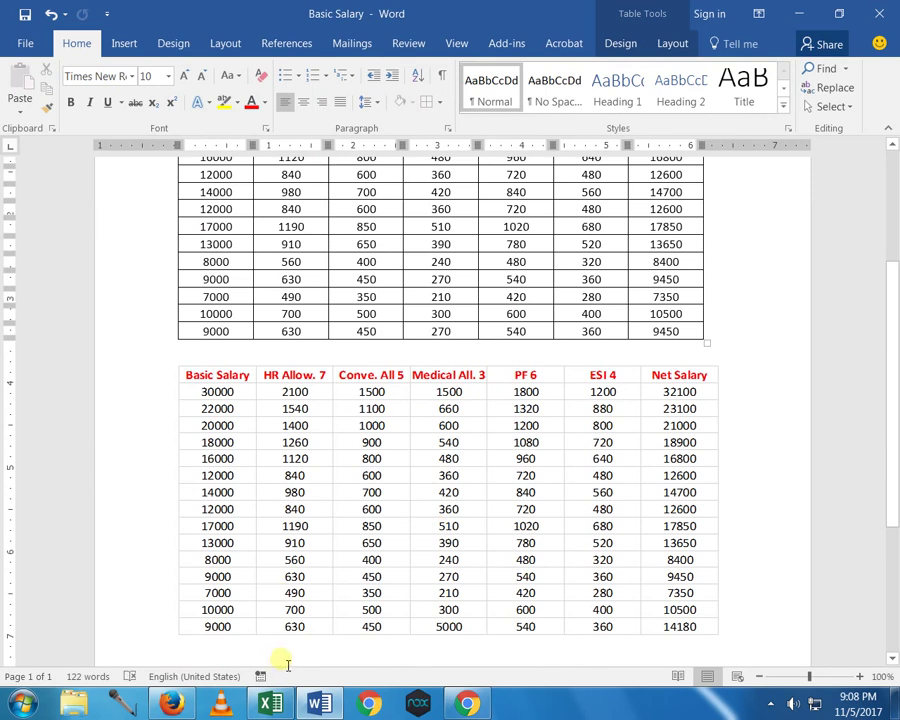
{"action": "left_click", "coordinate": [270, 703]}
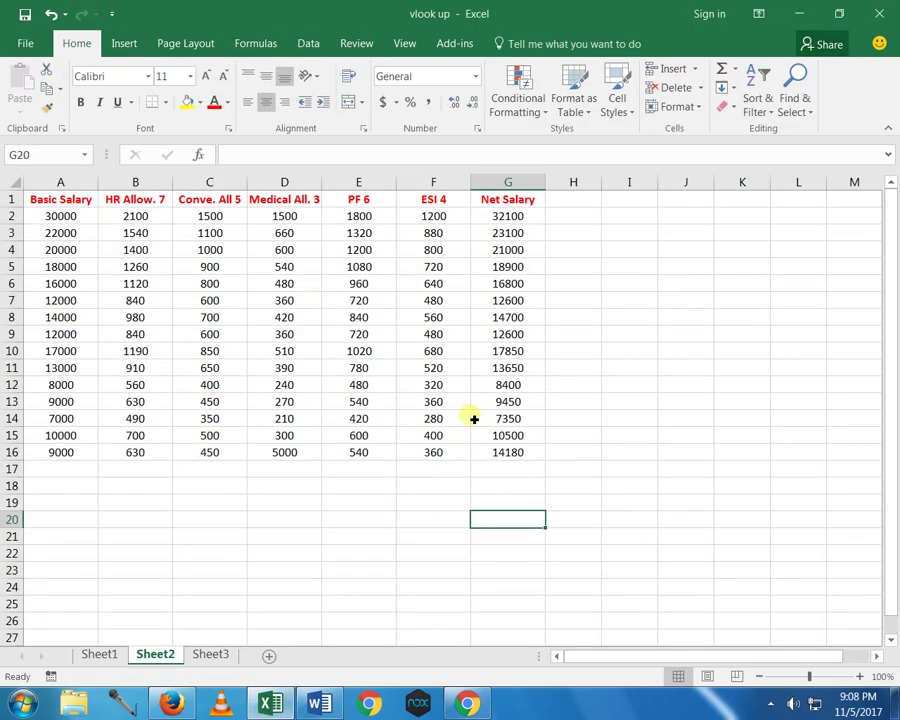
- Replace the 30000 Basic Salary in A2 with 50000
{"action": "left_click", "coordinate": [55, 215]}
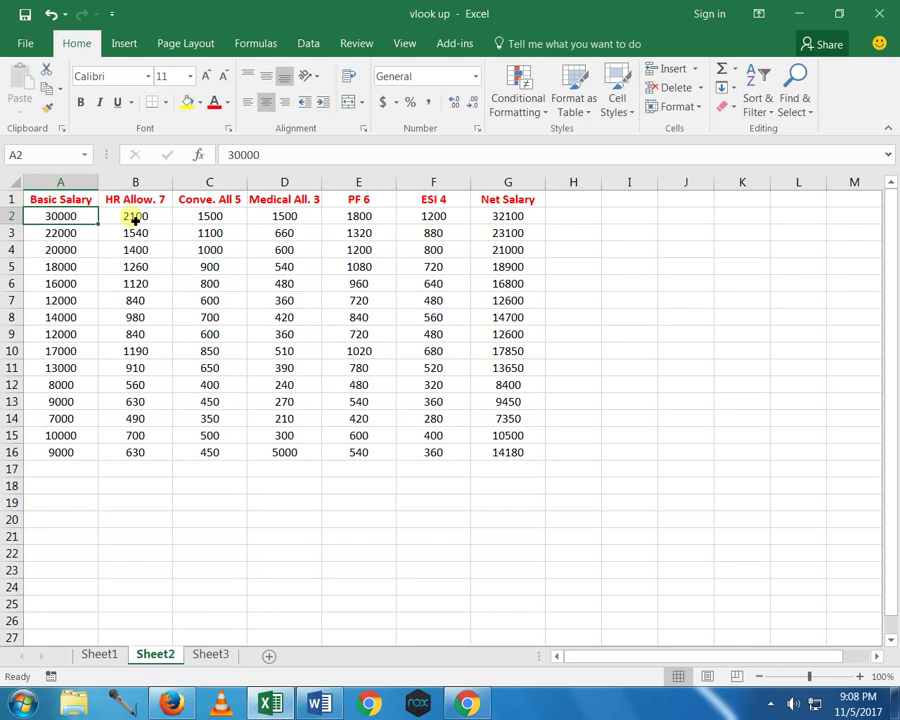
{"action": "type", "text": "50000"}
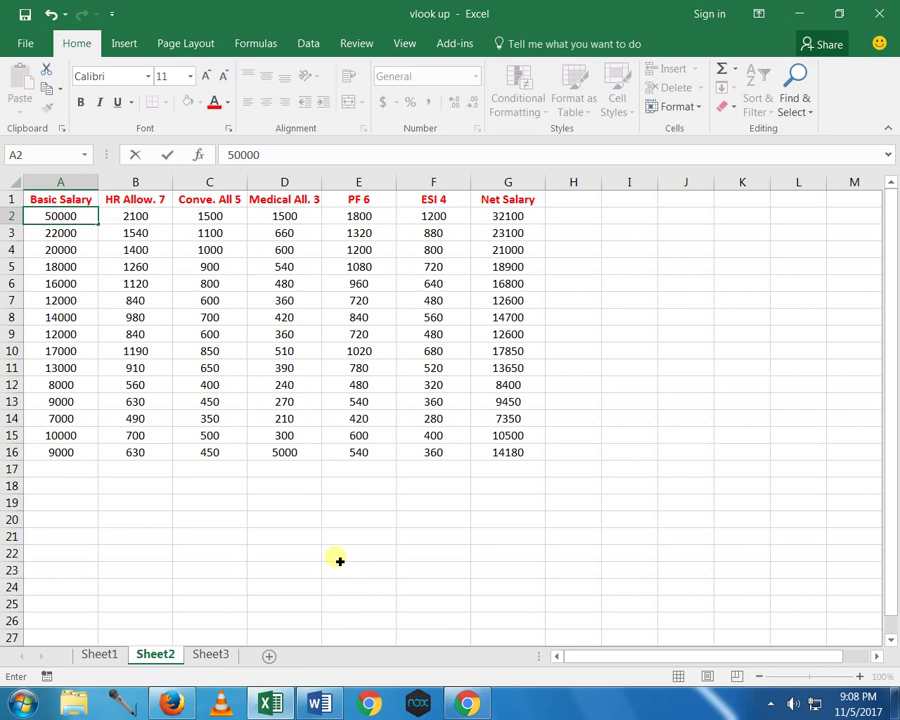
{"action": "left_click", "coordinate": [341, 556]}
- Verify Word's linked table shows 50000 while the static table still reads 30000
{"action": "key", "text": "alt+Tab"}
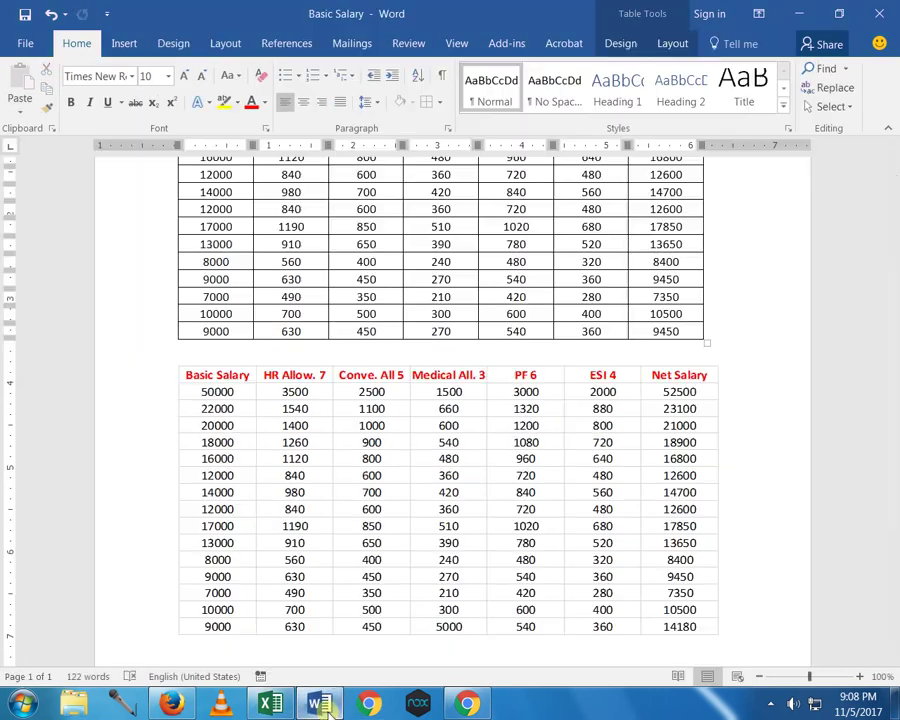
{"action": "scroll", "coordinate": [111, 270], "scroll_direction": "up", "scroll_amount": 3}
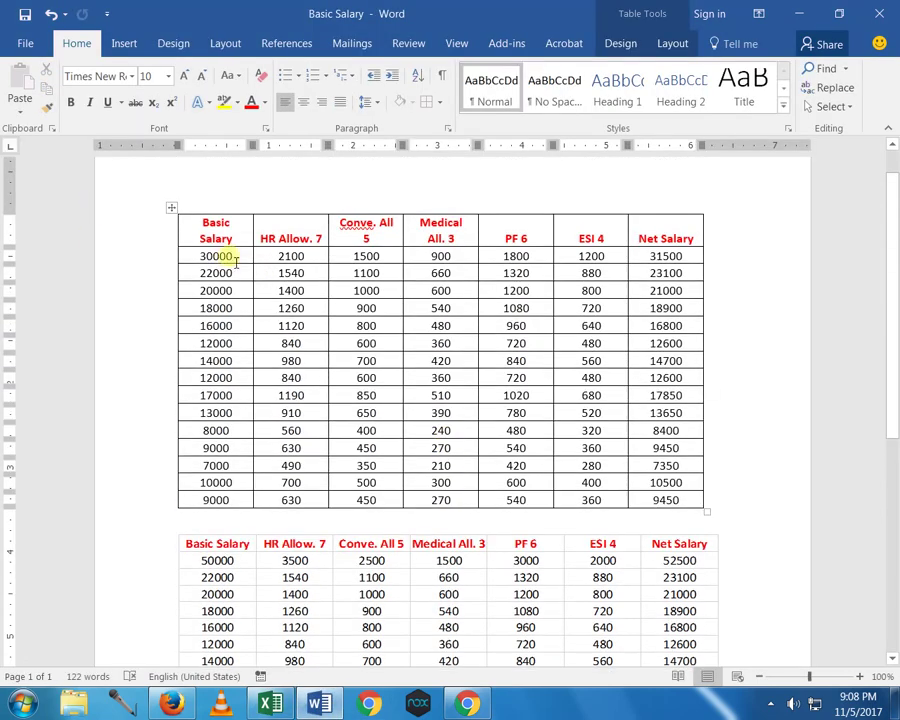
{"action": "left_click", "coordinate": [233, 256]}
{"action": "scroll", "coordinate": [241, 491], "scroll_direction": "down", "scroll_amount": 3}
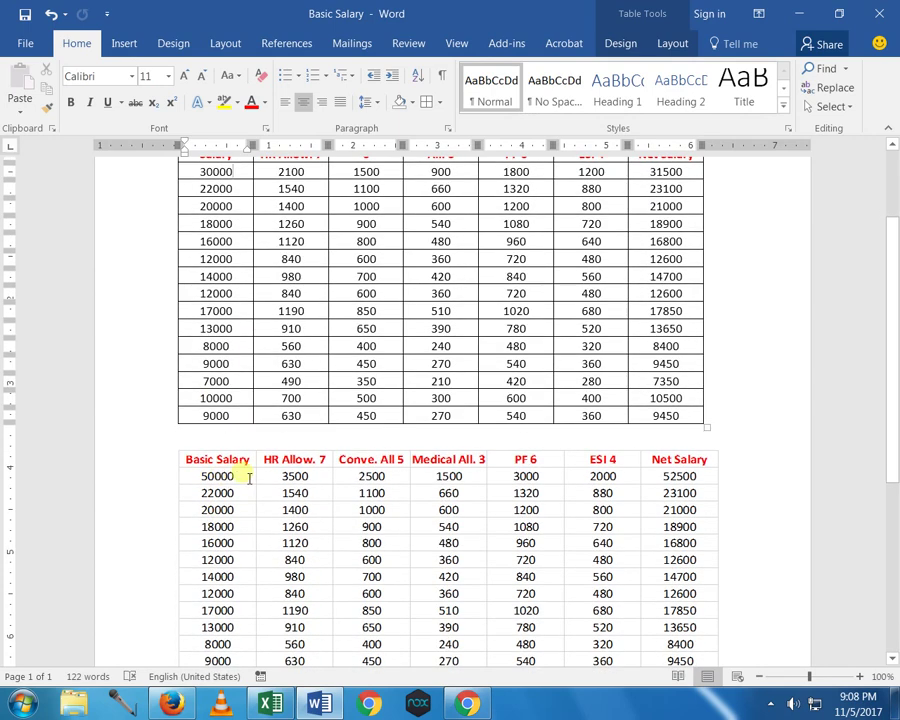
{"action": "scroll", "coordinate": [249, 478], "scroll_direction": "up", "scroll_amount": 2}
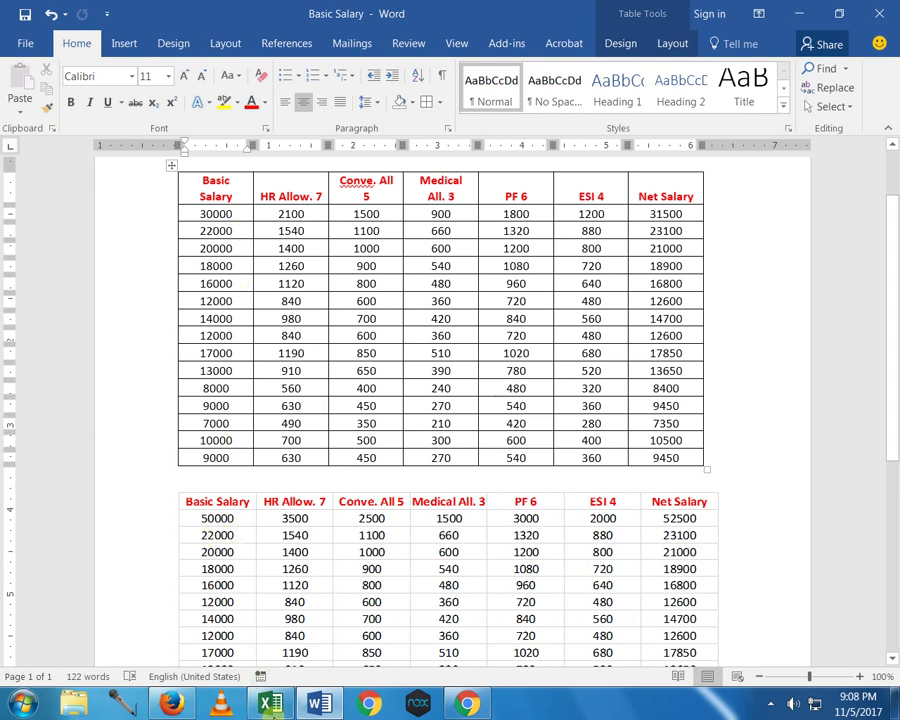
{"action": "left_click", "coordinate": [271, 705]}
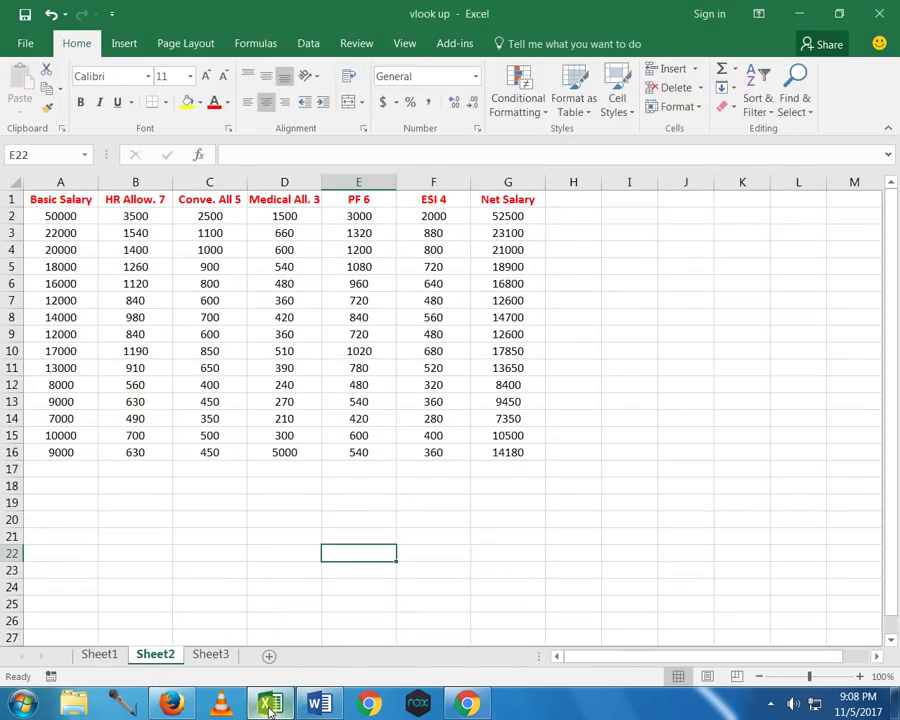
- Change A3's Basic Salary from 22000 to 52000, then check the Word tables
{"action": "left_click", "coordinate": [60, 233]}
{"action": "double_click", "coordinate": [54, 233]}
{"action": "key", "text": "BackSpace"}
{"action": "type", "text": "5"}
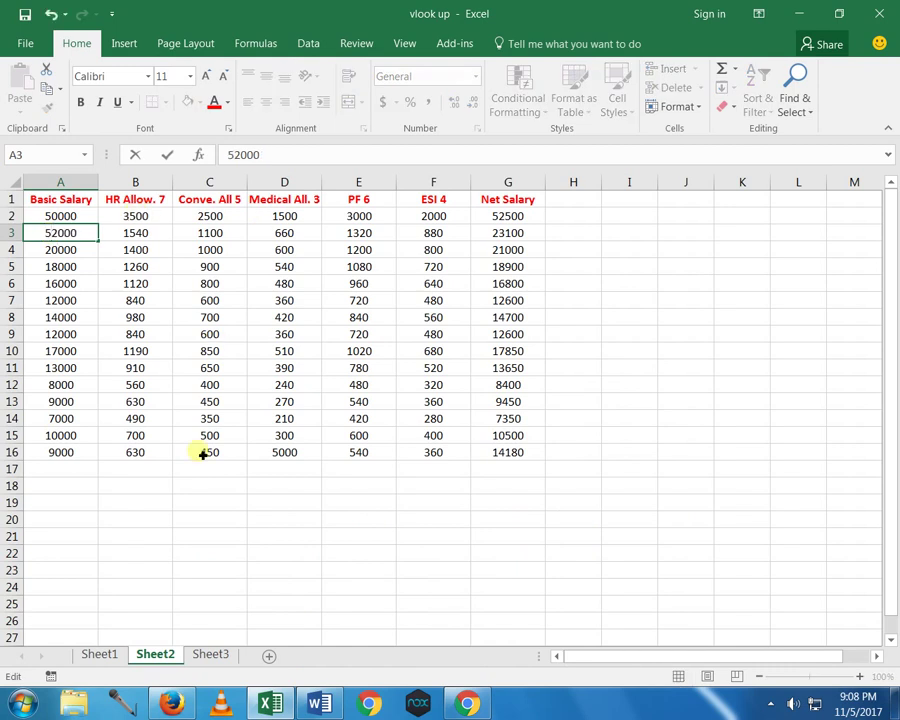
{"action": "left_click", "coordinate": [158, 490]}
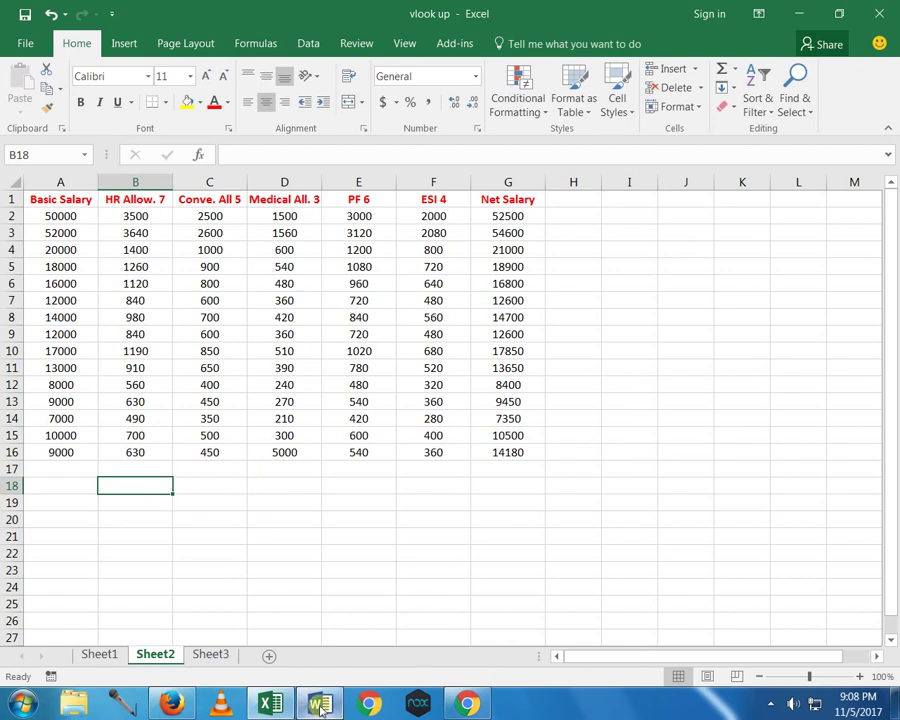
{"action": "key", "text": "alt+Tab"}
{"action": "left_click", "coordinate": [232, 236]}
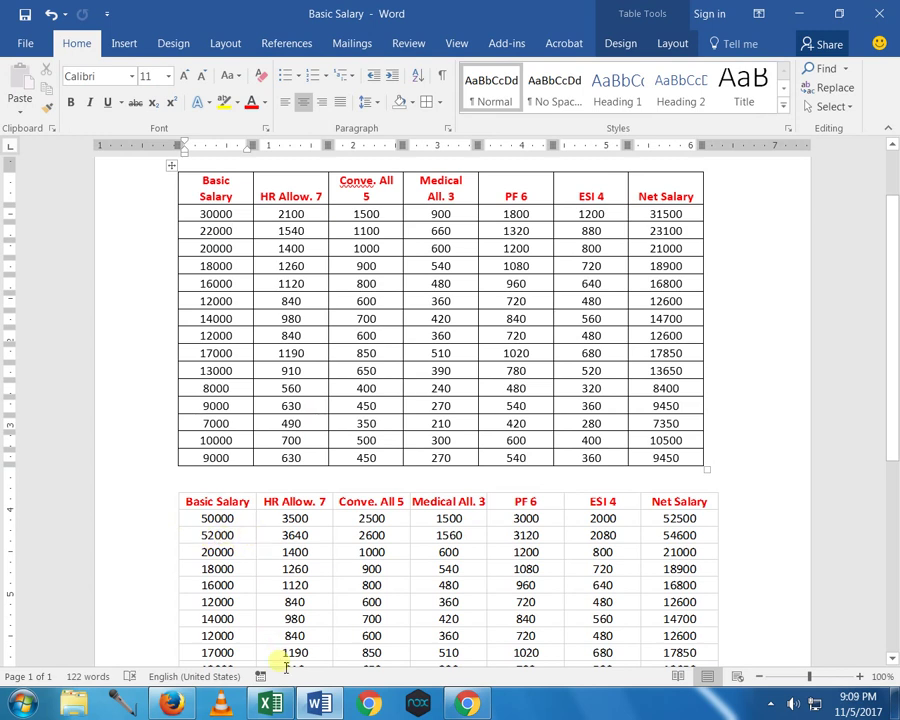
- Go back to the Excel workbook after viewing the linked table's 52000 row
{"action": "key", "text": "alt+Tab"}
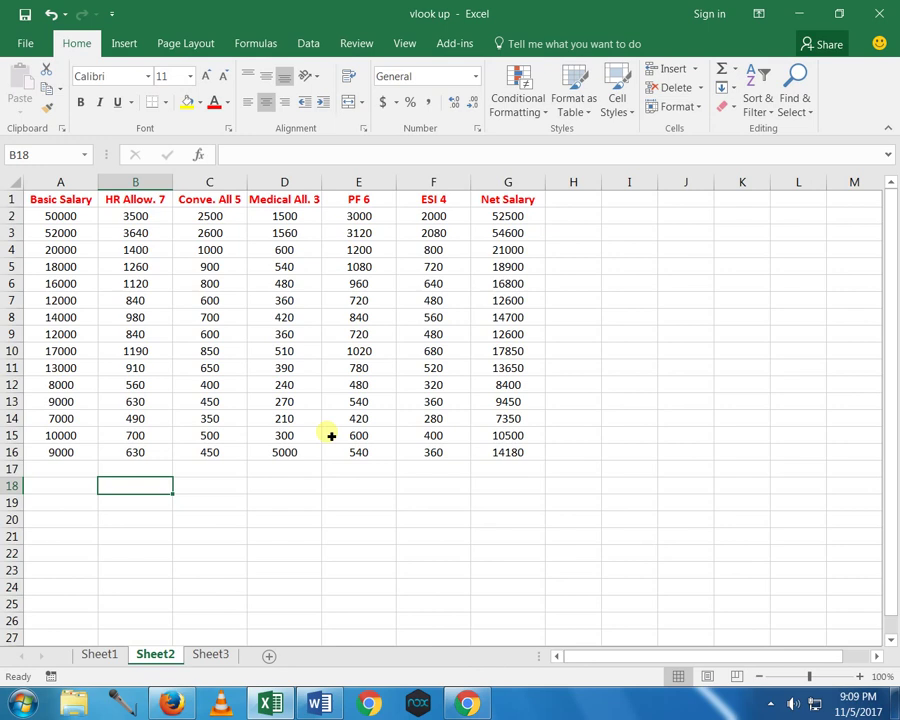
- Switch to Sheet3, close the Basic Salary Word document, and return to the vlook up workbook
{"action": "left_click", "coordinate": [212, 656]}
{"action": "left_click", "coordinate": [643, 403]}
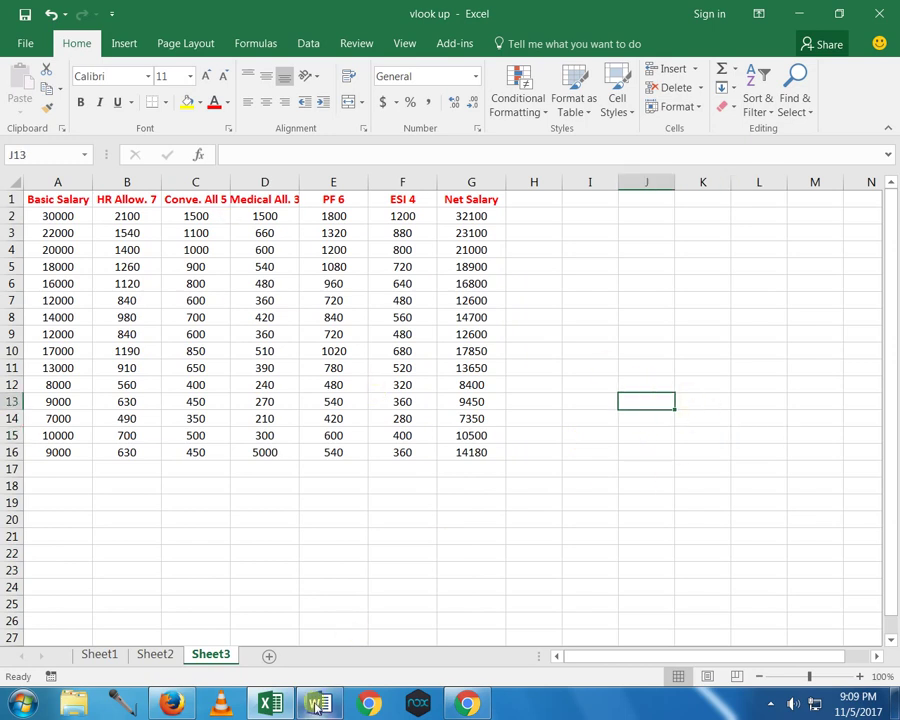
{"action": "key", "text": "alt+Tab"}
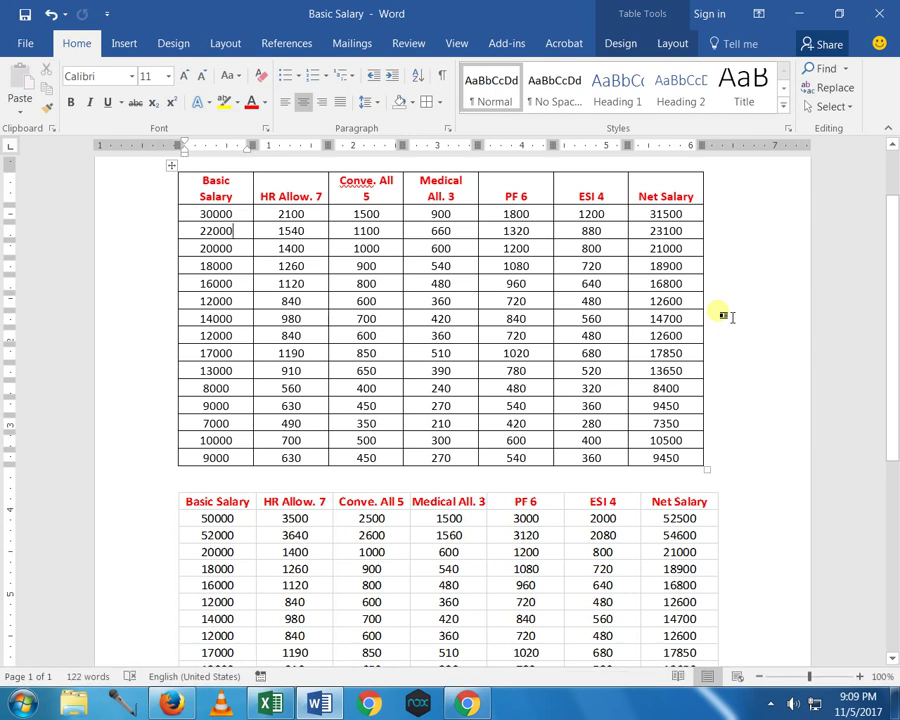
{"action": "key", "text": "ctrl+w"}
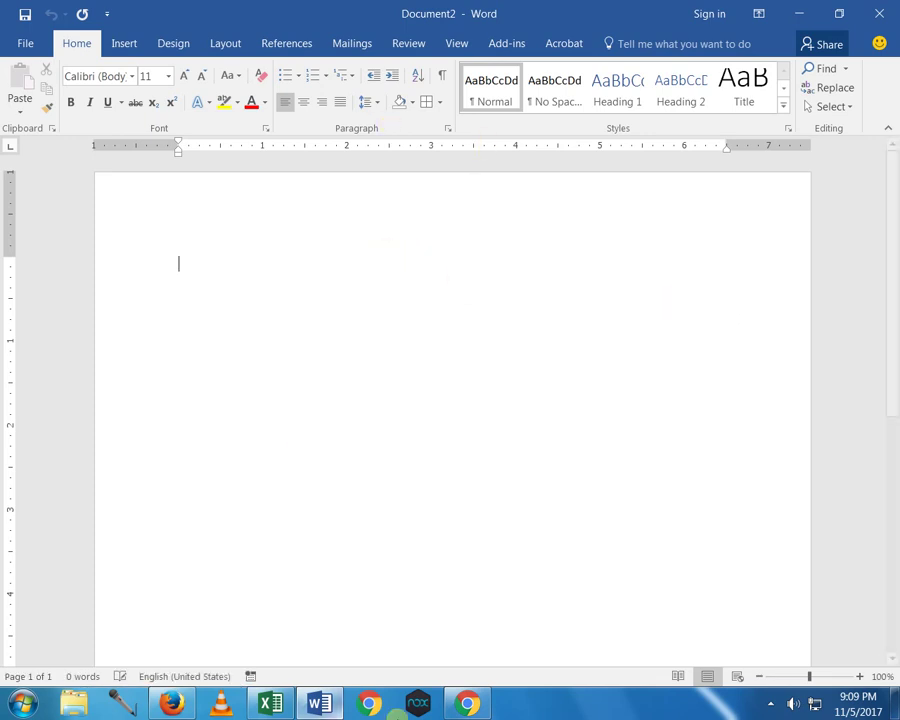
{"action": "left_click", "coordinate": [281, 711]}
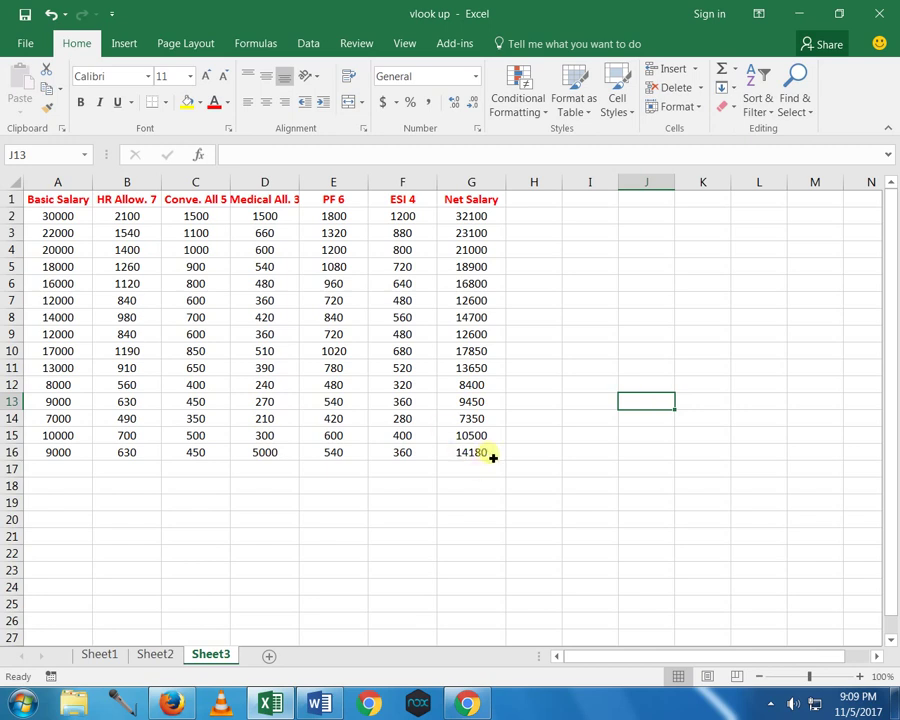
- Copy the Sheet3 salary table range A1:G16
{"action": "left_click_drag", "start_coordinate": [488, 452], "coordinate": [44, 197]}
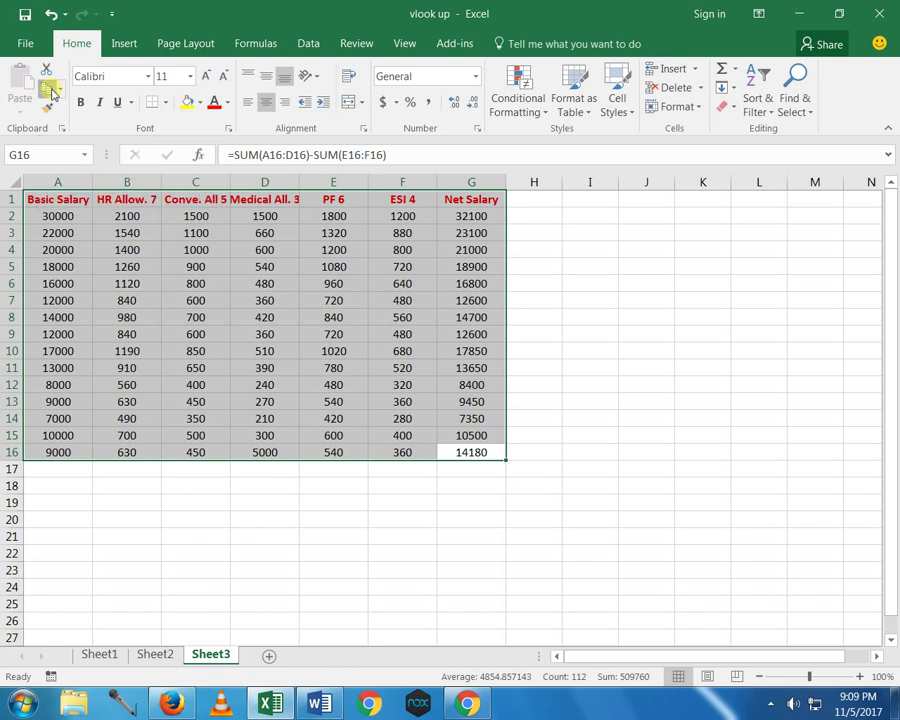
{"action": "left_click", "coordinate": [52, 92]}
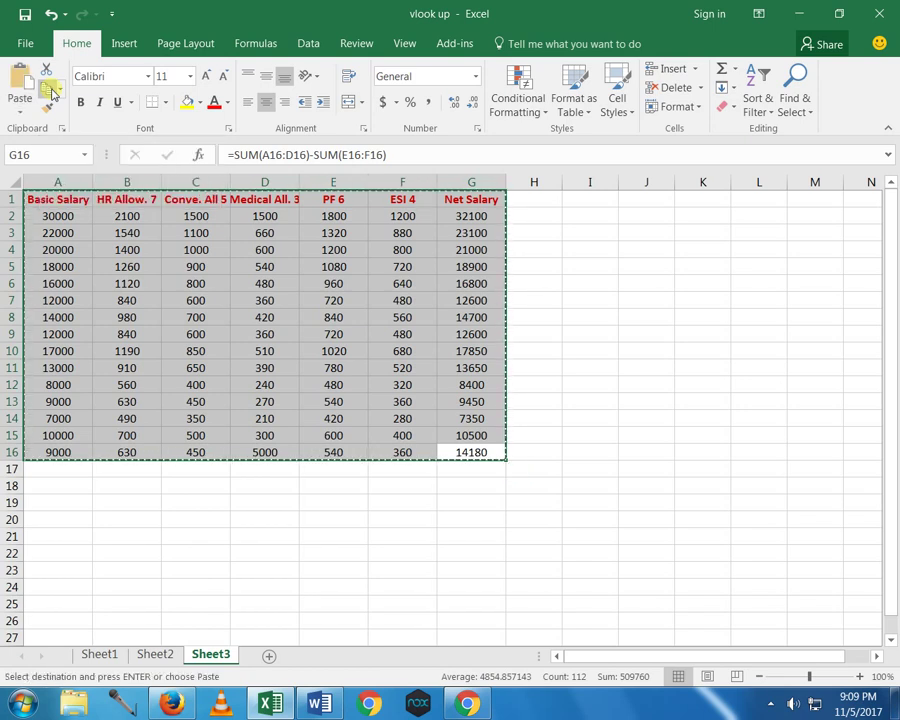
{"action": "left_click", "coordinate": [324, 706]}
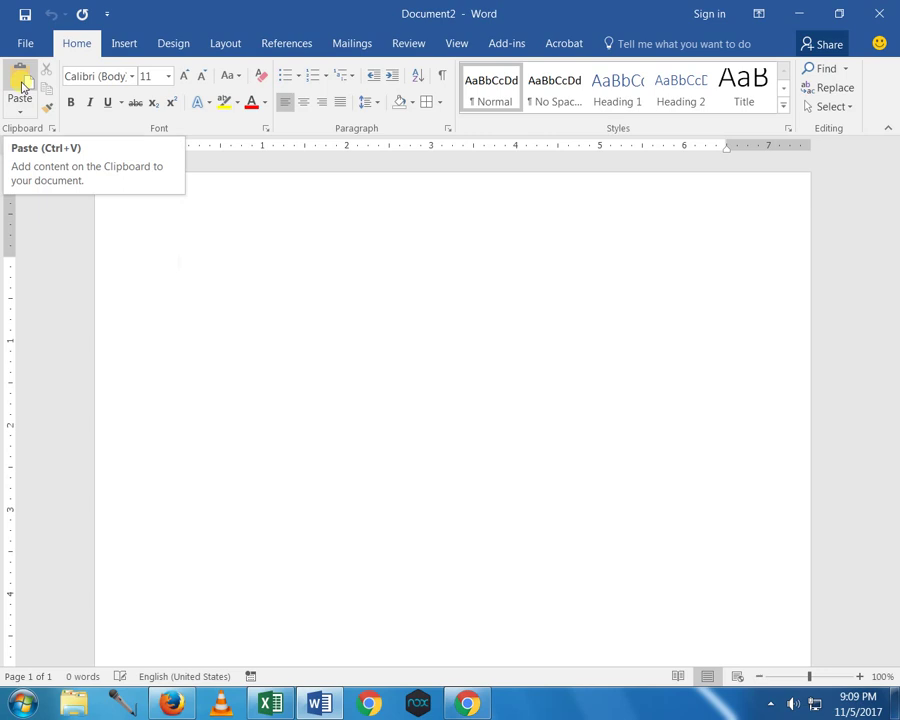
- Paste the Excel salary table into Document2 and select the whole table
{"action": "left_click", "coordinate": [20, 80]}
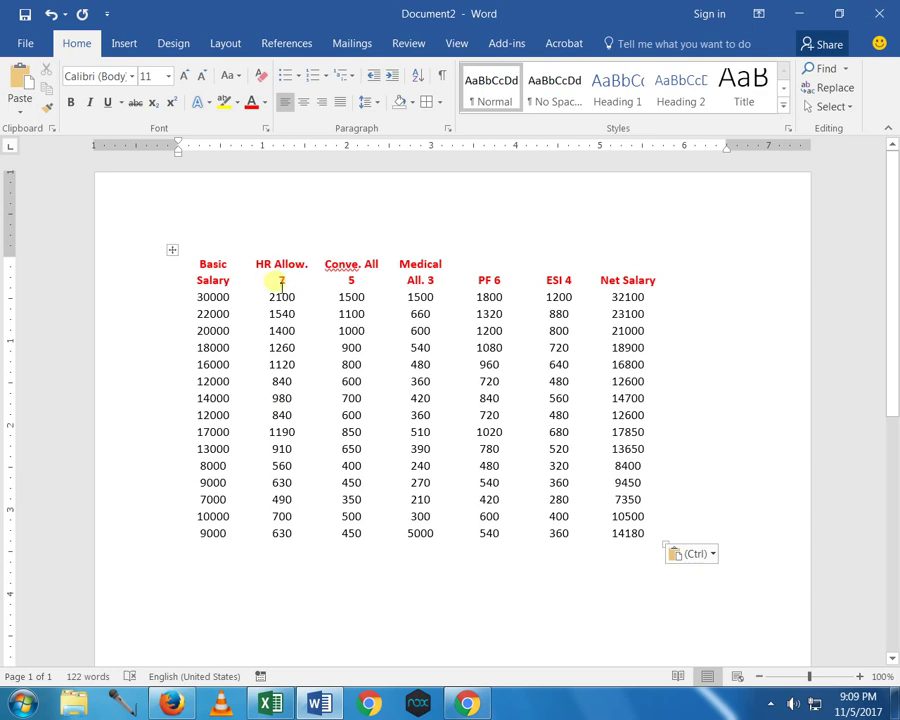
{"action": "left_click", "coordinate": [175, 254]}
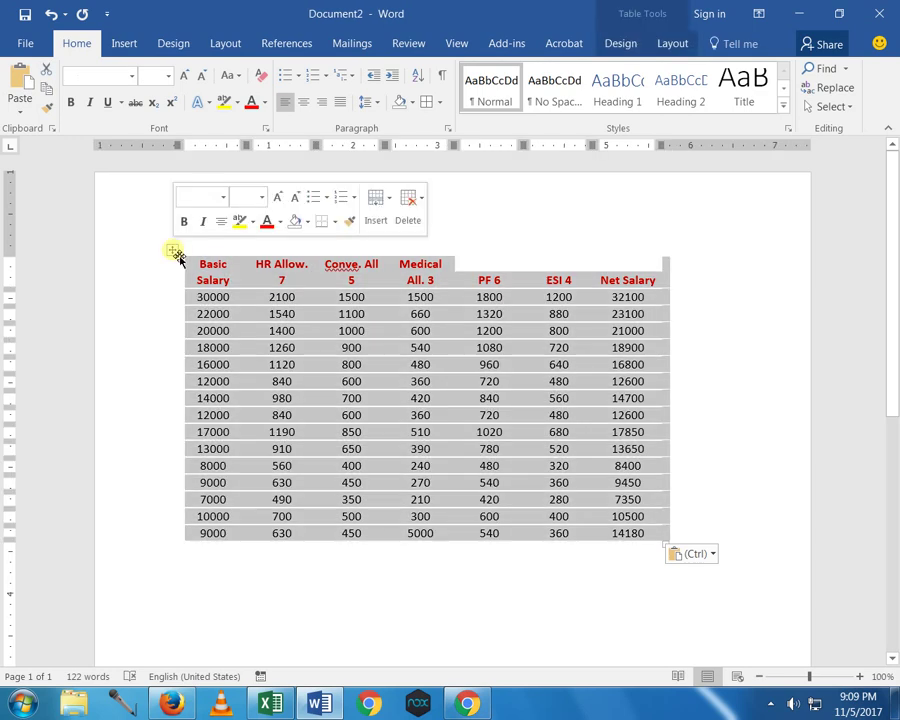
- Apply All Borders to the pasted salary table so every cell is outlined
{"action": "left_click", "coordinate": [441, 104]}
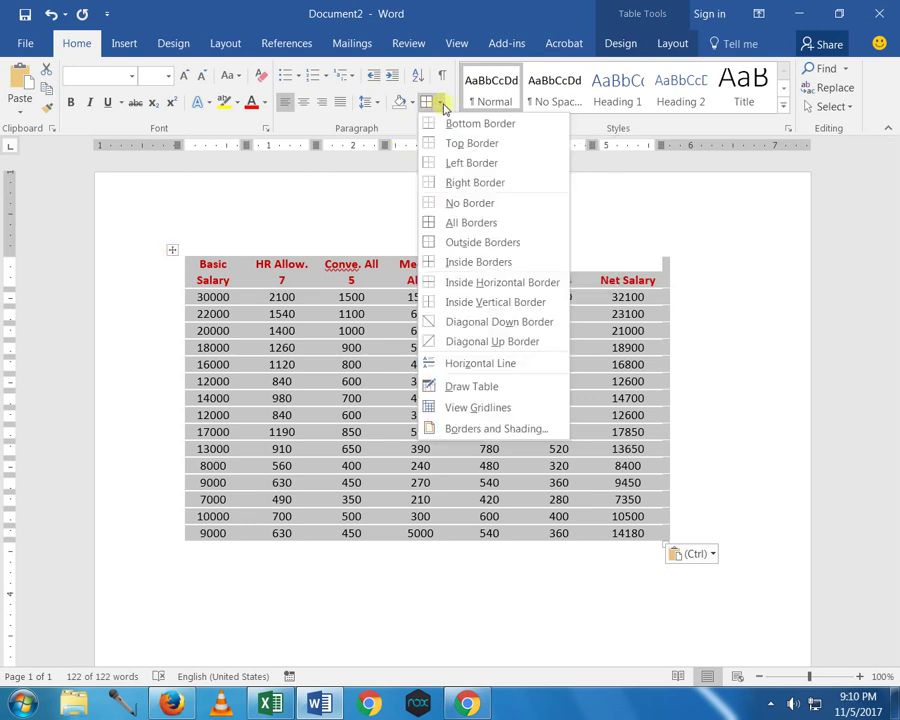
{"action": "left_click", "coordinate": [492, 222]}
{"action": "left_click", "coordinate": [658, 588]}
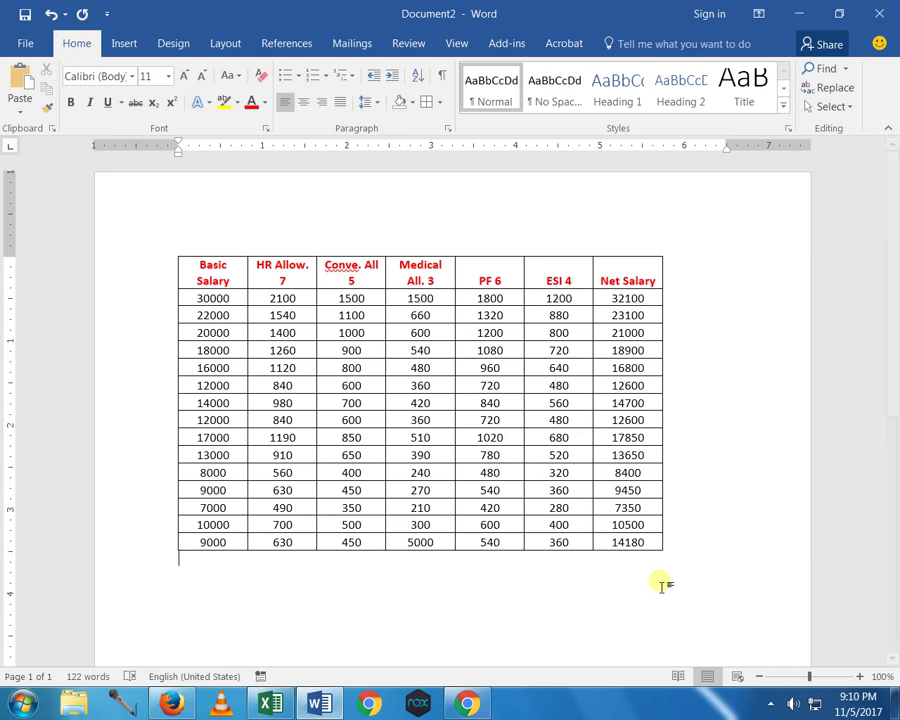
- Save the Word table document as 'Basic Salar1m' and switch back to the Excel workbook
{"action": "key", "text": "F12"}
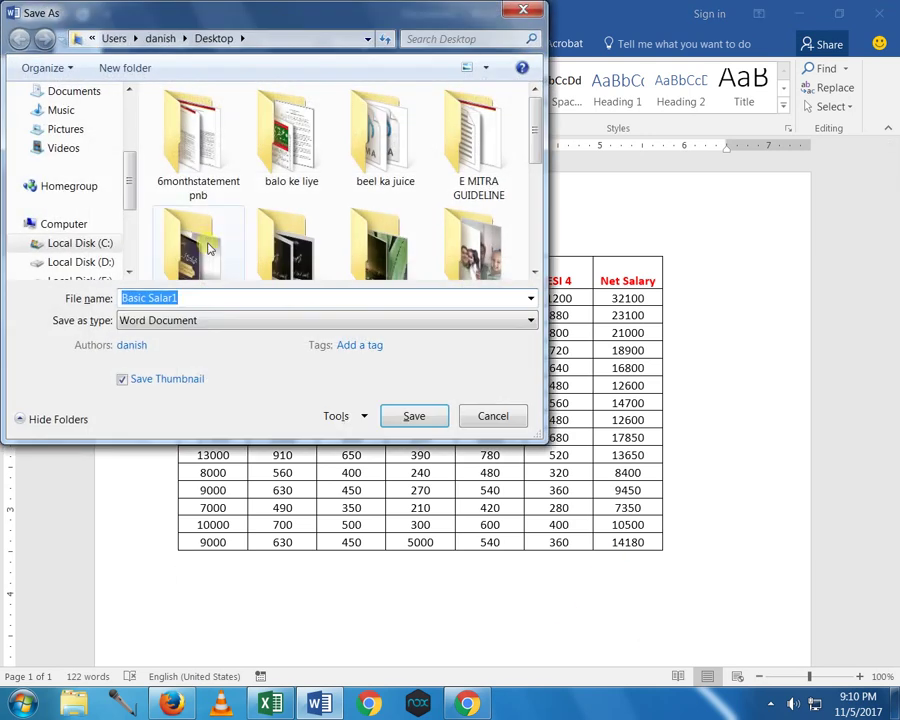
{"action": "left_click", "coordinate": [222, 298]}
{"action": "type", "text": "m"}
{"action": "key", "text": "Return"}
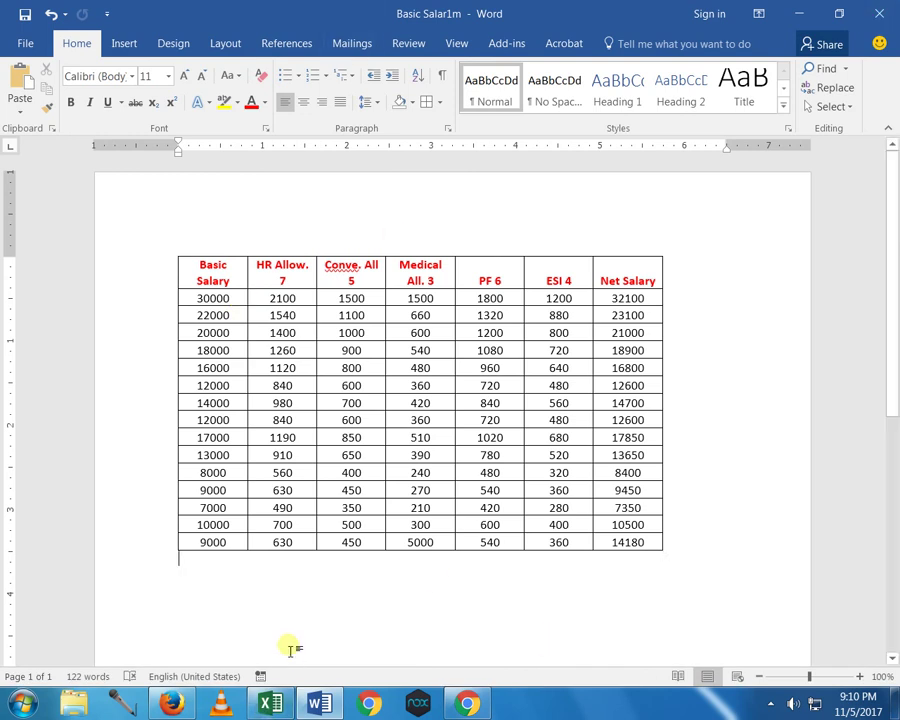
{"action": "mouse_move", "coordinate": [270, 703]}
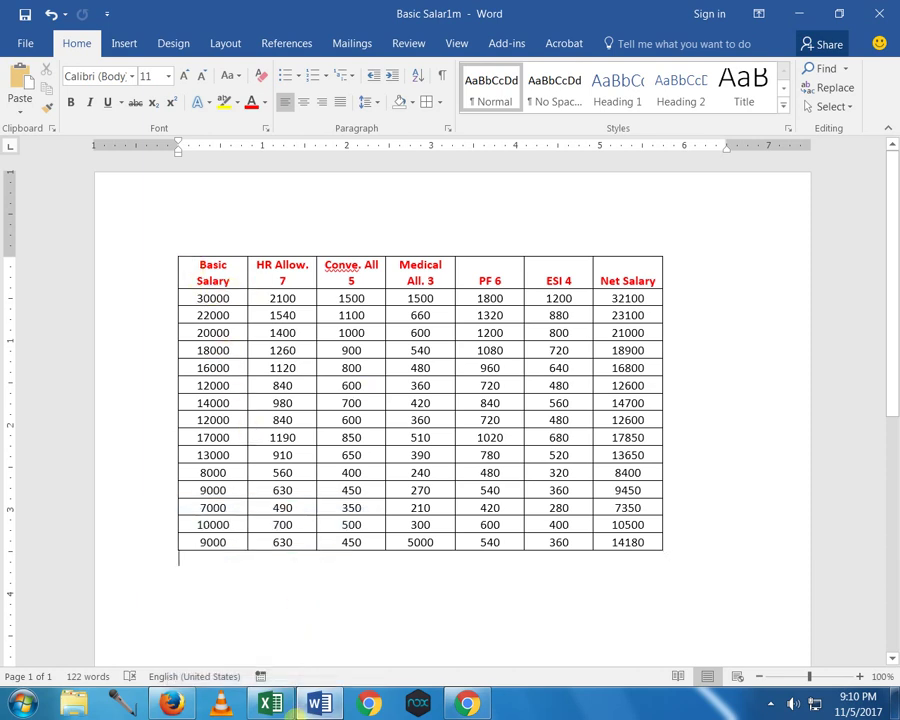
{"action": "key", "text": "alt+Tab"}
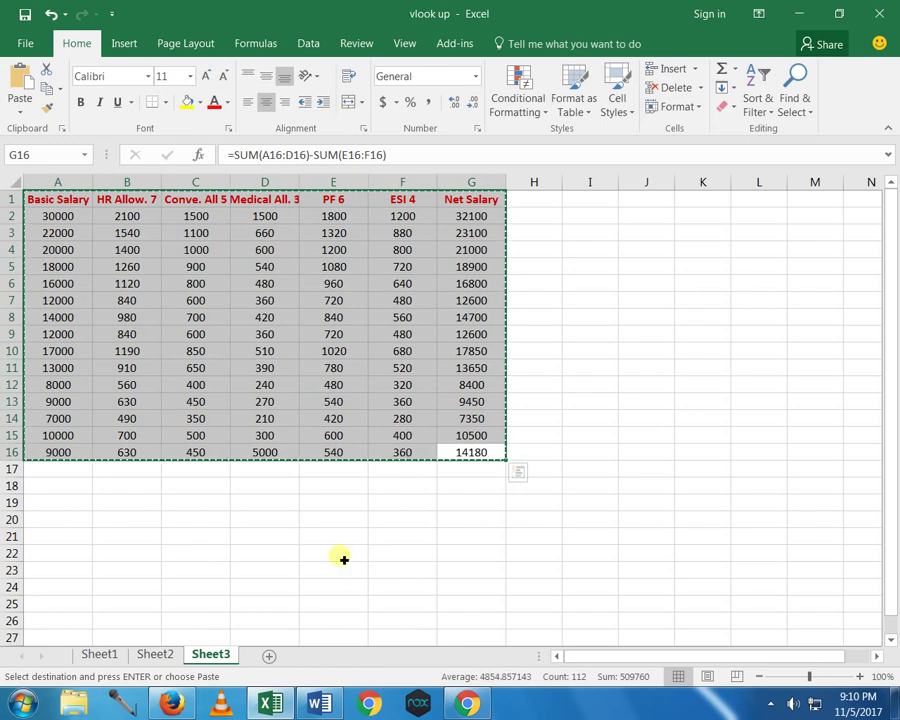
- Change Excel cell A2's Basic Salary from 30000 to 50000, then return to Word
{"action": "left_click", "coordinate": [343, 556]}
{"action": "key", "text": "Escape"}
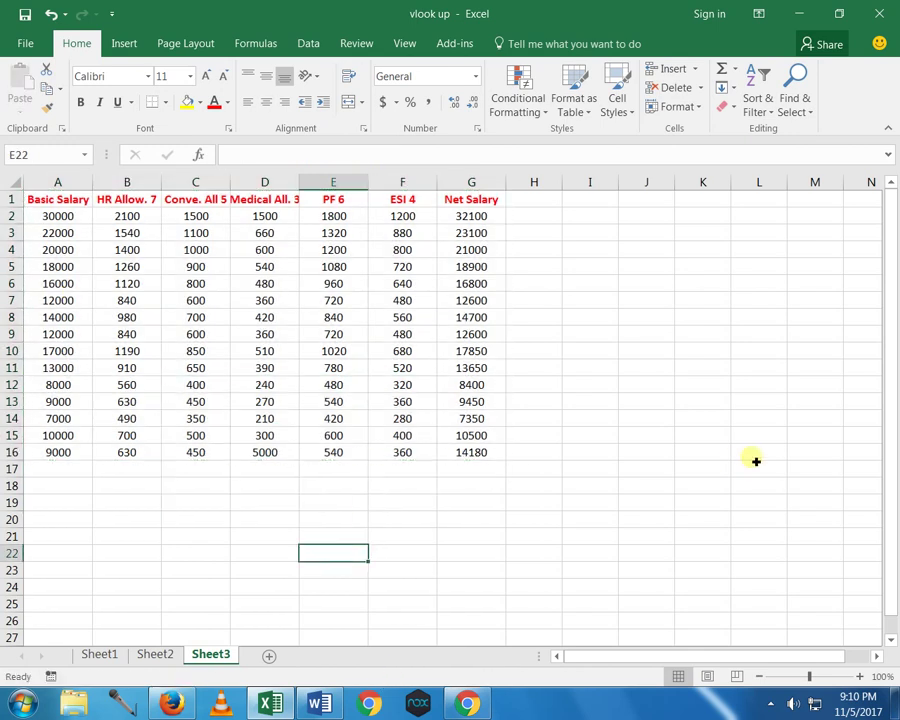
{"action": "left_click", "coordinate": [52, 219]}
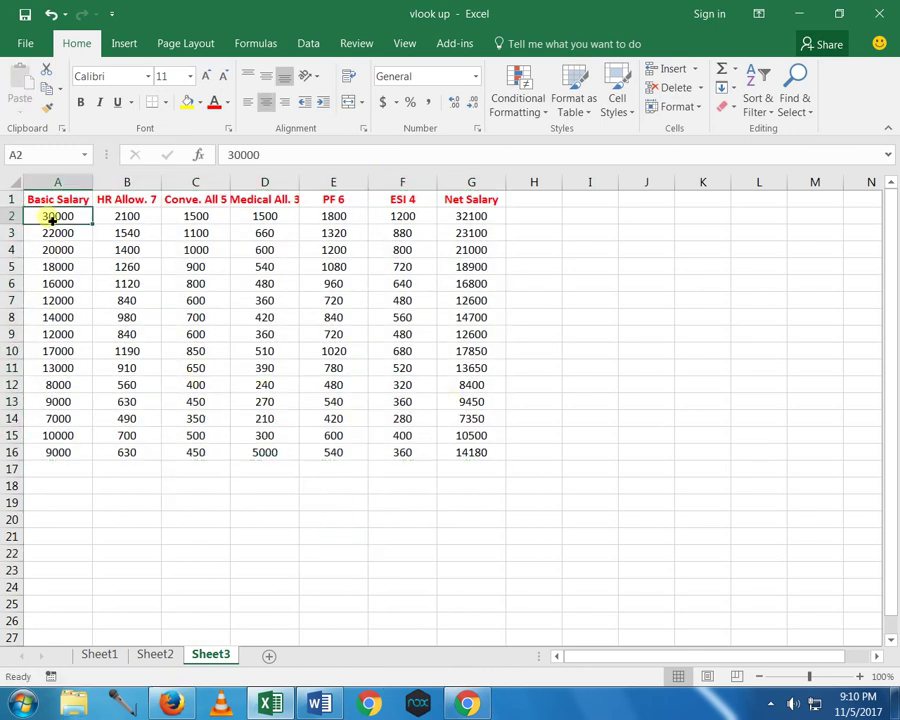
{"action": "type", "text": "50000"}
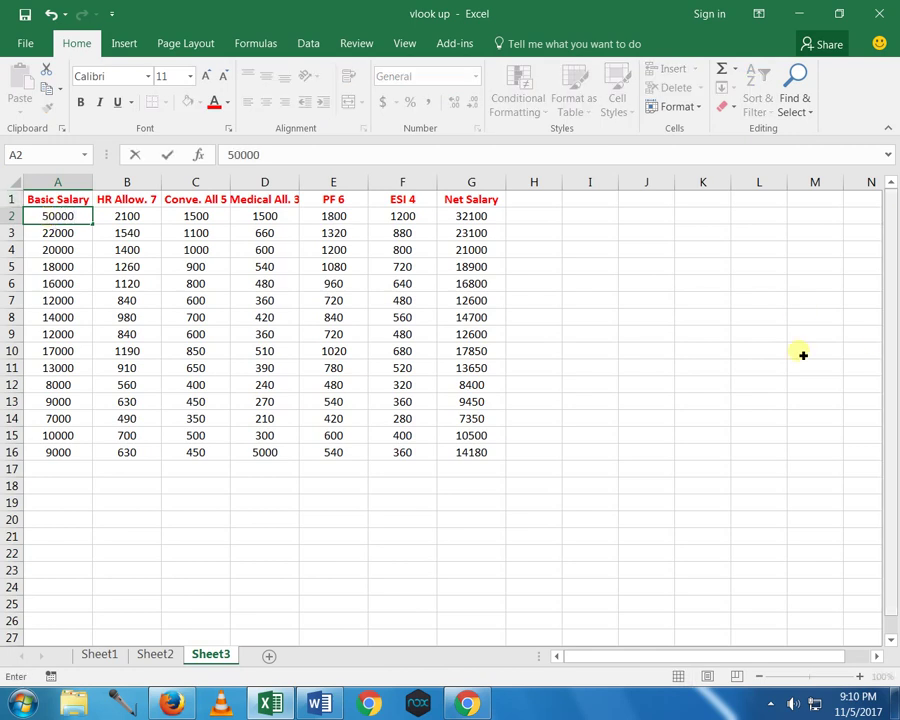
{"action": "left_click", "coordinate": [755, 365]}
{"action": "key", "text": "alt+Tab"}
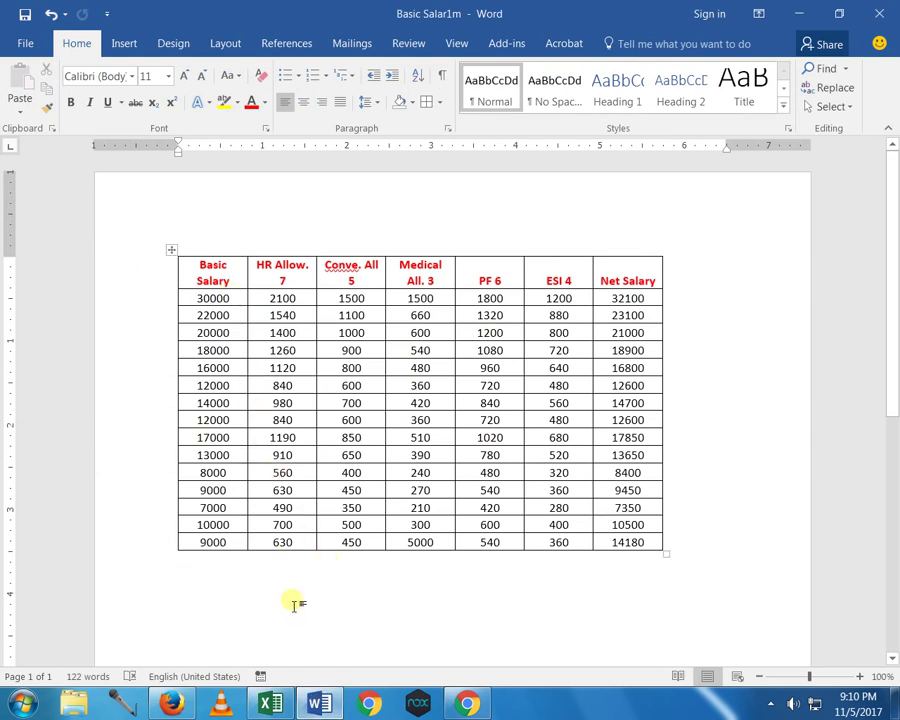
- Confirm Word's static table still shows 30000 as Basic Salary, then return to the vlook up workbook
{"action": "key", "text": "Return"}
{"action": "key", "text": "ctrl+z"}
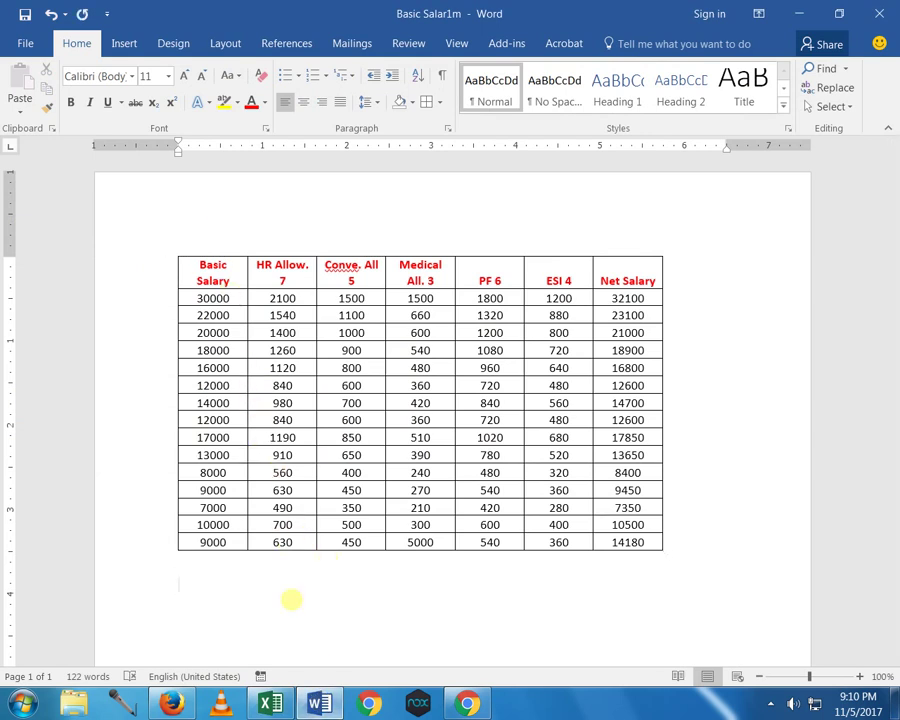
{"action": "scroll", "coordinate": [291, 599], "scroll_direction": "down", "scroll_amount": 1}
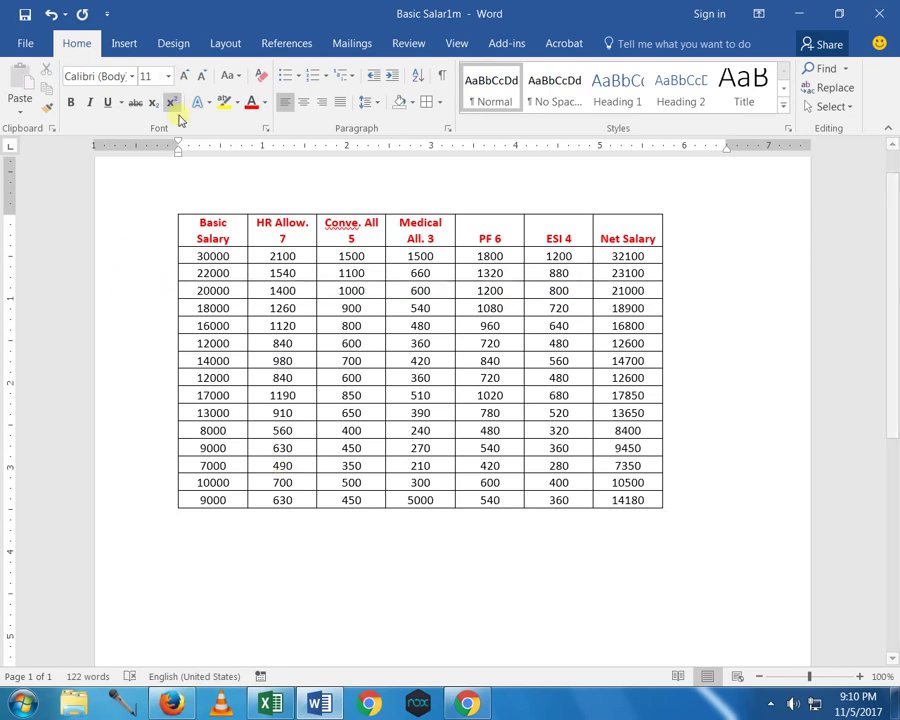
{"action": "left_click", "coordinate": [194, 237]}
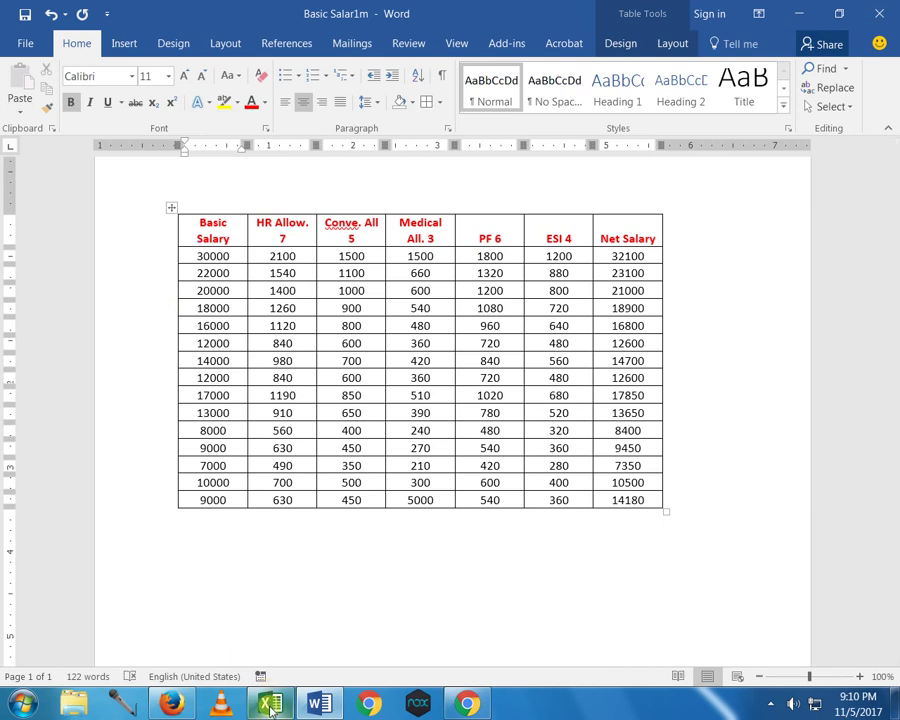
{"action": "mouse_move", "coordinate": [272, 710]}
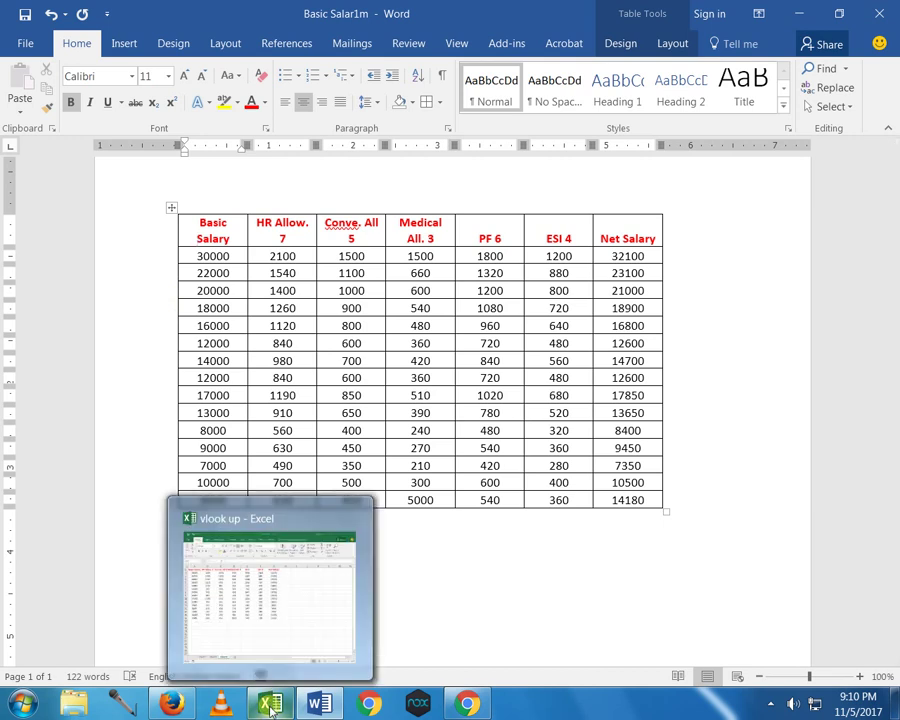
{"action": "mouse_move", "coordinate": [322, 706]}
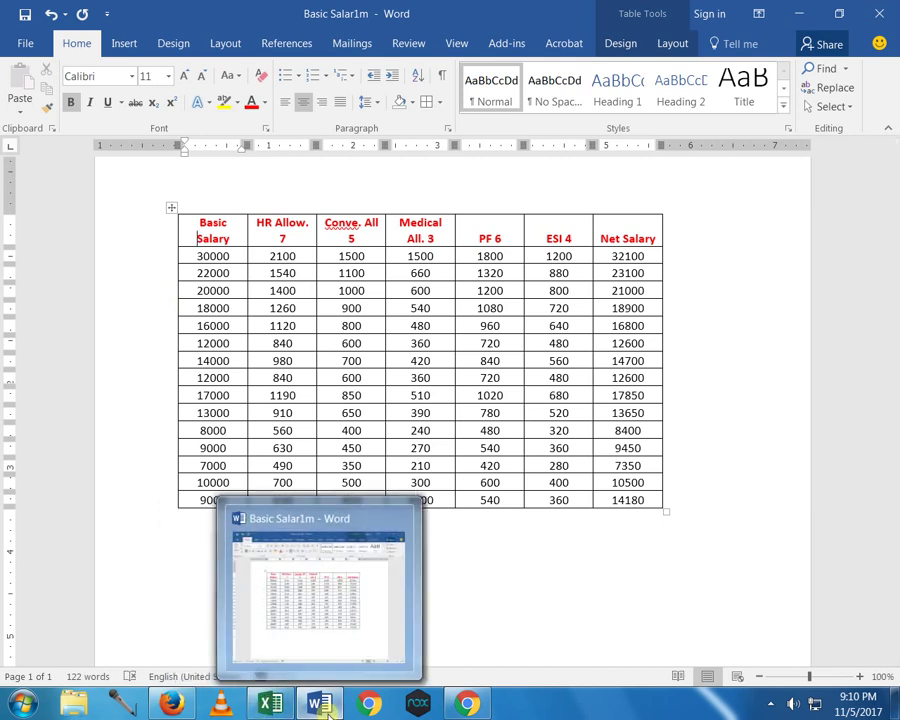
{"action": "left_click", "coordinate": [270, 704]}
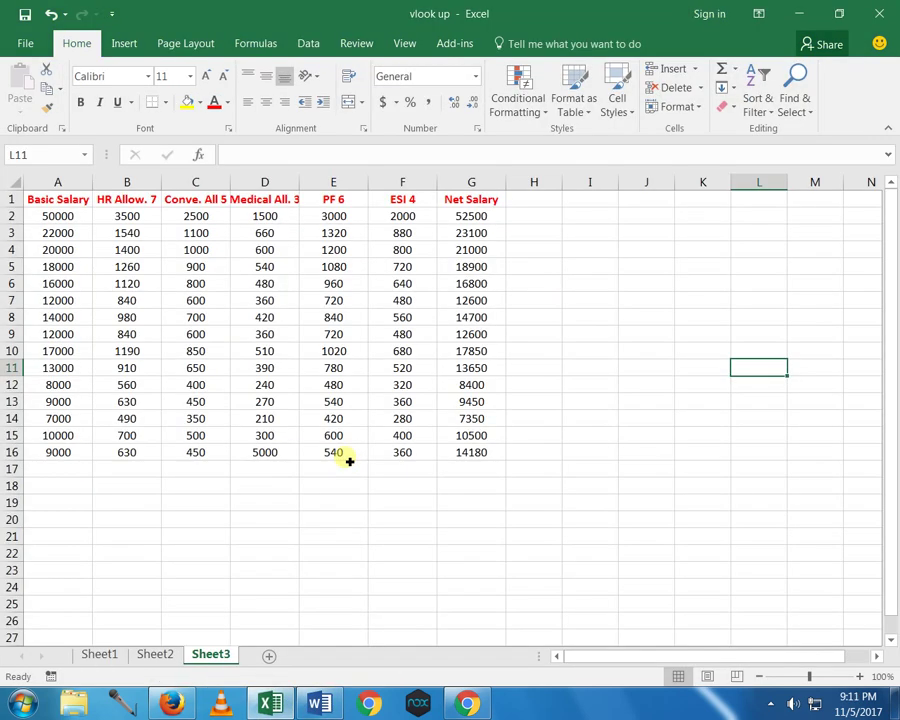
- Copy the updated salary table A1:G16 and place Word's insertion point below the existing table
{"action": "left_click", "coordinate": [480, 452]}
{"action": "left_click", "coordinate": [50, 199], "text": "shift"}
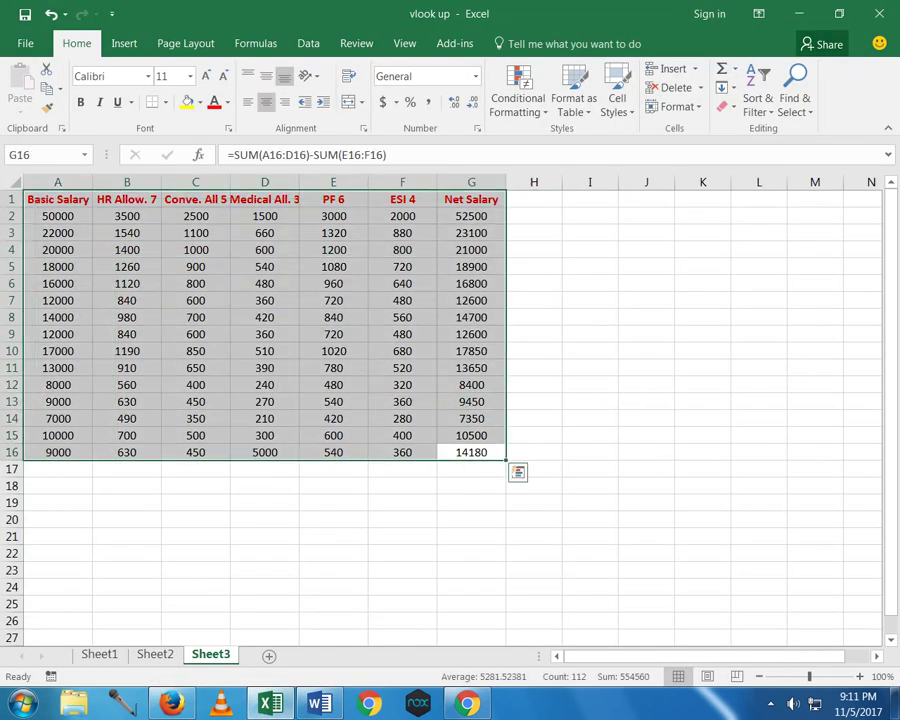
{"action": "left_click", "coordinate": [50, 90]}
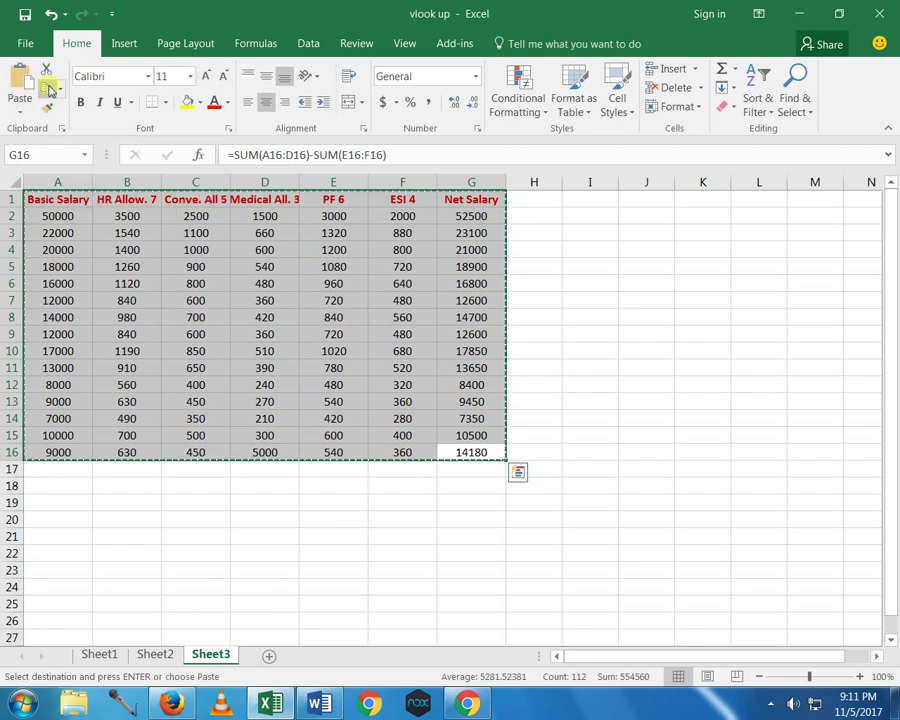
{"action": "left_click", "coordinate": [318, 704]}
{"action": "left_click", "coordinate": [195, 537]}
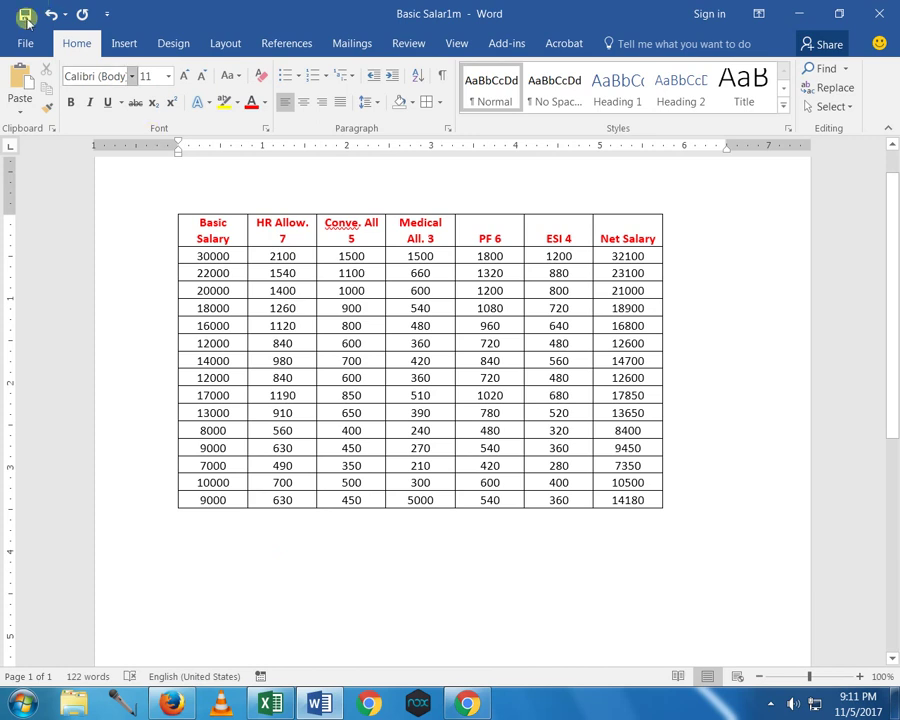
- Paste Special the copied table as a linked Microsoft Excel Worksheet Object
{"action": "left_click", "coordinate": [20, 113]}
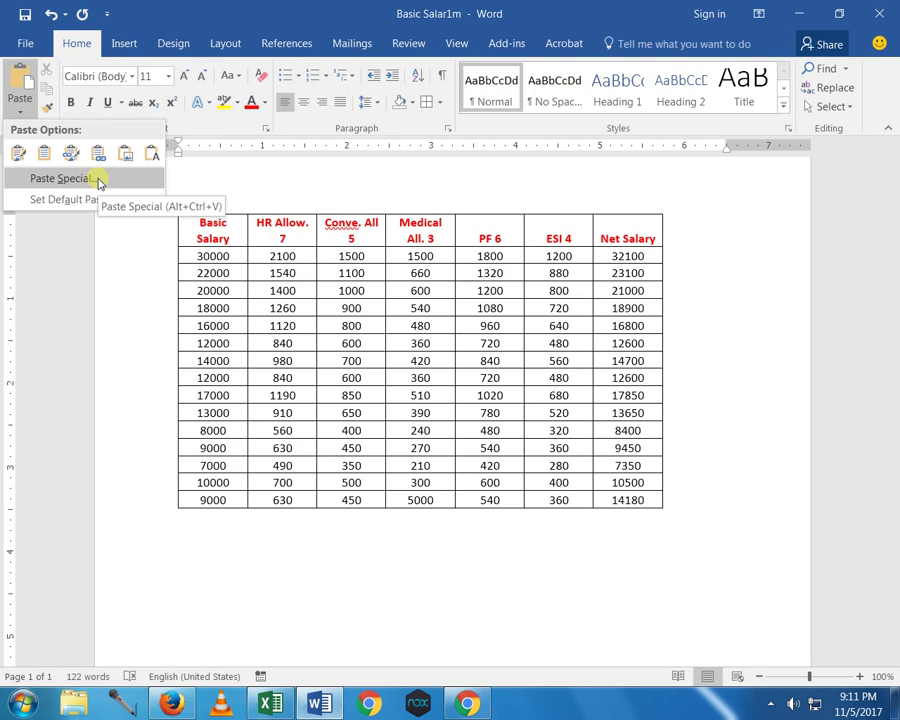
{"action": "left_click", "coordinate": [60, 178]}
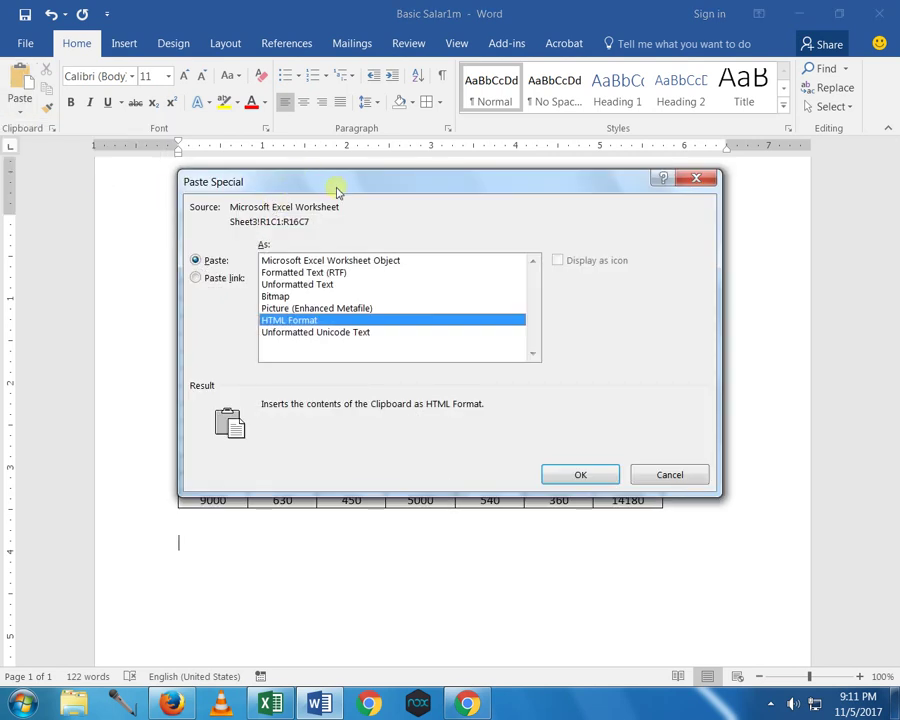
{"action": "left_click_drag", "start_coordinate": [336, 190], "coordinate": [405, 110]}
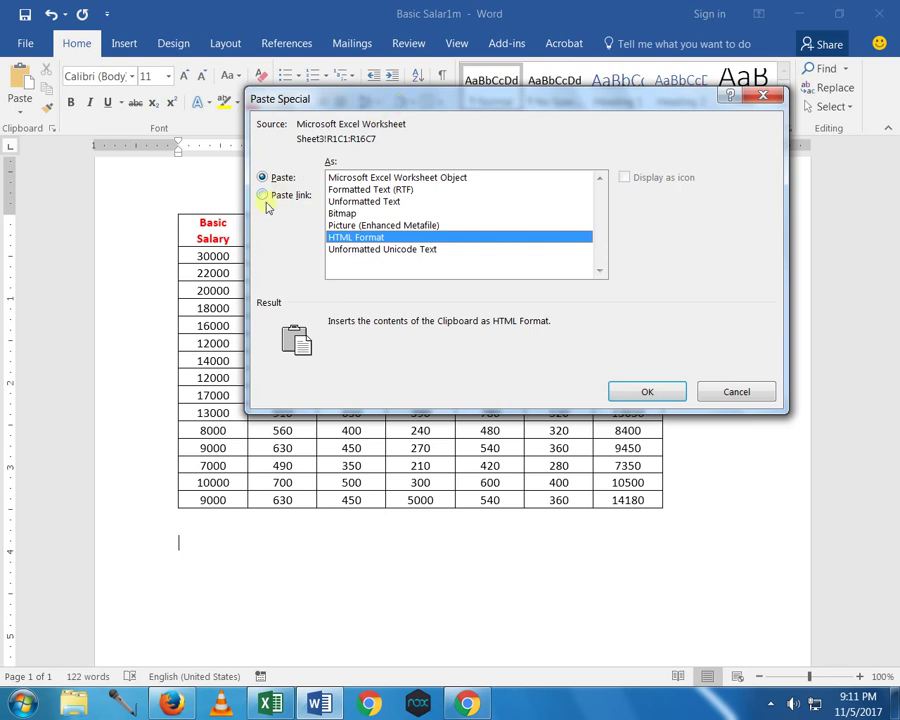
{"action": "left_click", "coordinate": [263, 196]}
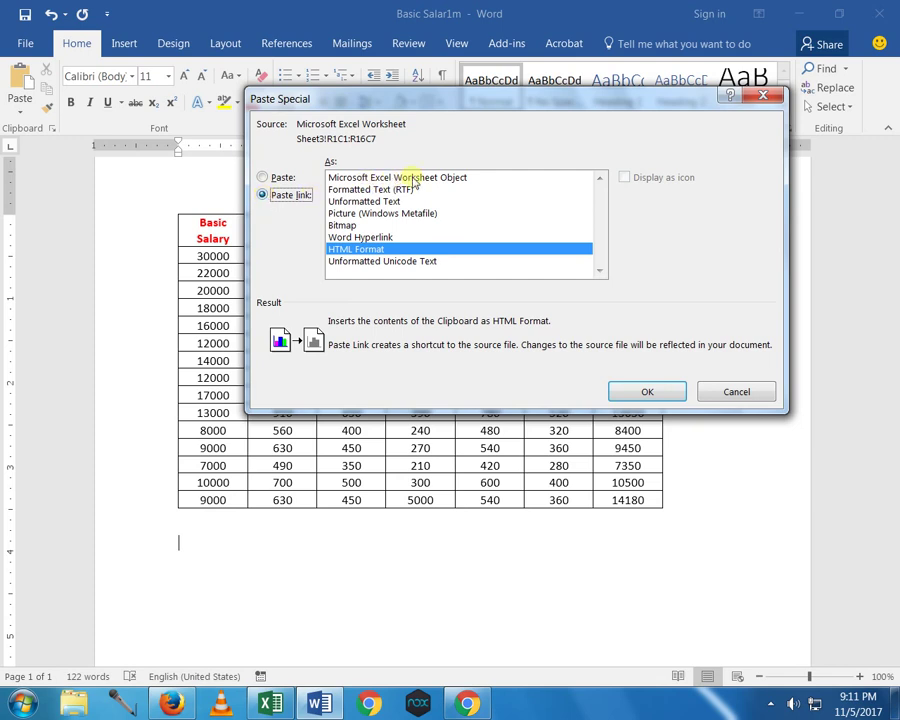
{"action": "left_click", "coordinate": [412, 178]}
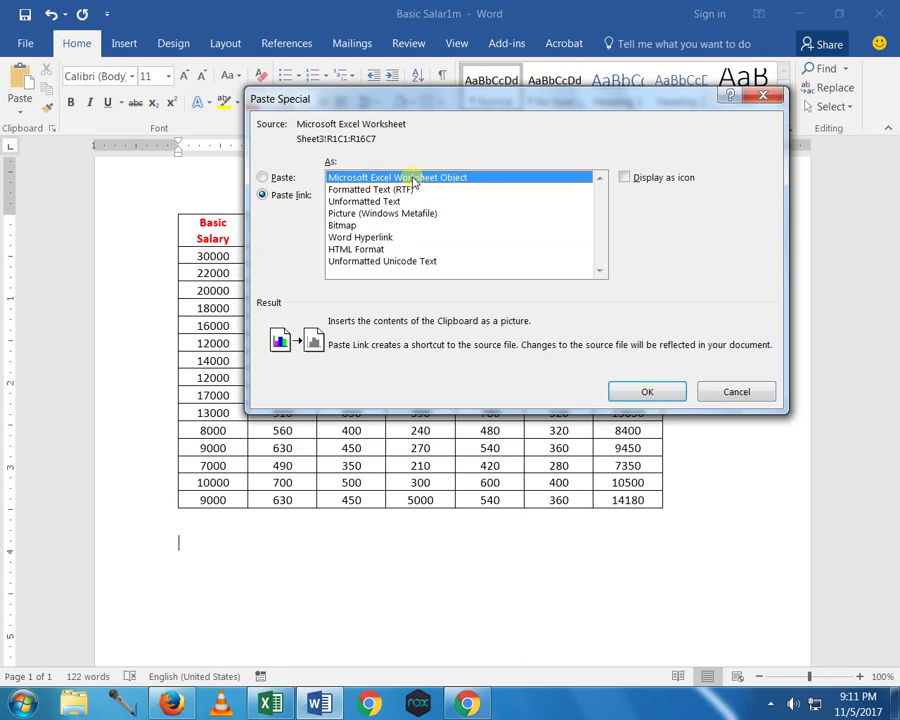
{"action": "left_click", "coordinate": [647, 390]}
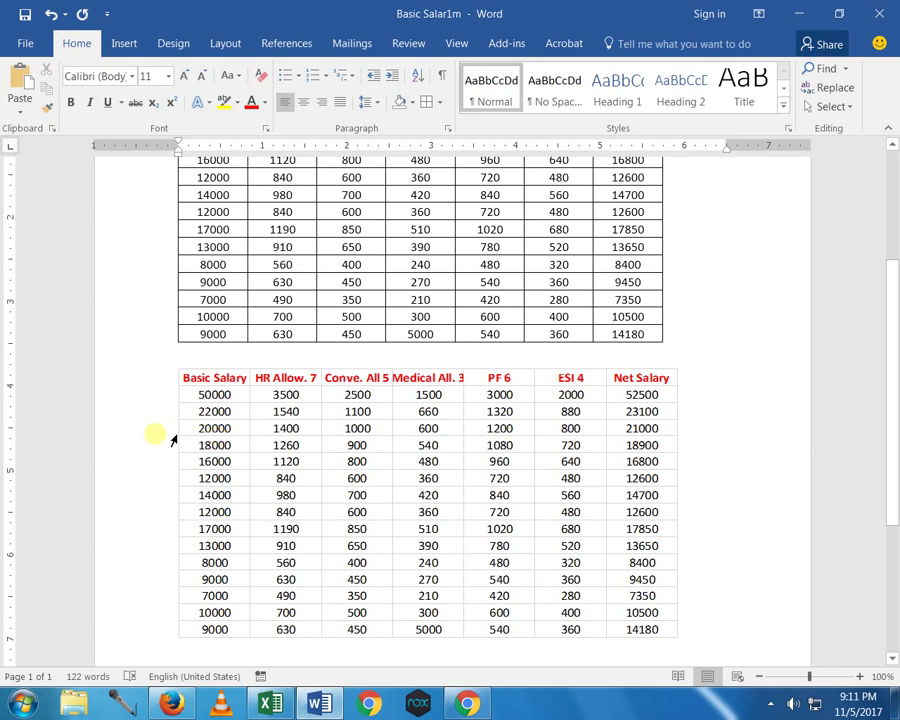
- Select and deselect the pasted linked table to check it, then return to Excel
{"action": "left_click", "coordinate": [165, 443]}
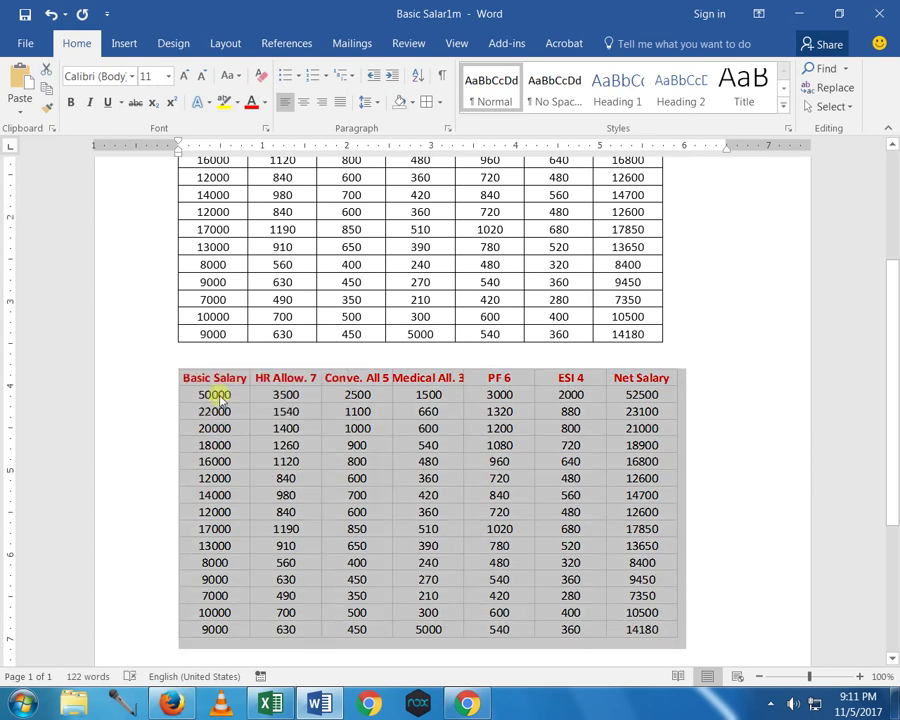
{"action": "left_click", "coordinate": [230, 358]}
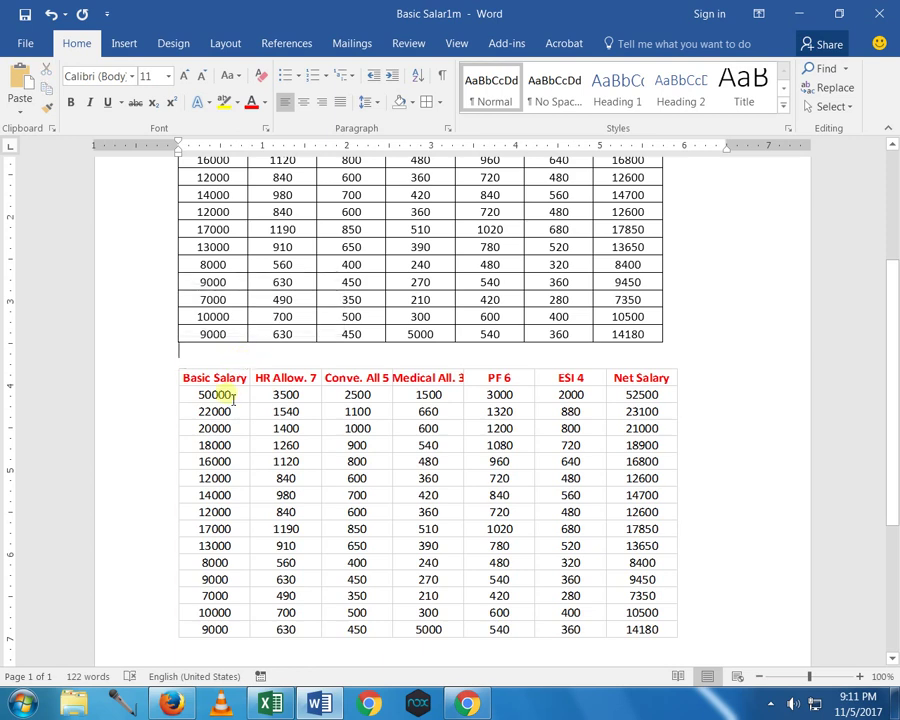
{"action": "left_click", "coordinate": [270, 704]}
{"action": "left_click", "coordinate": [410, 538]}
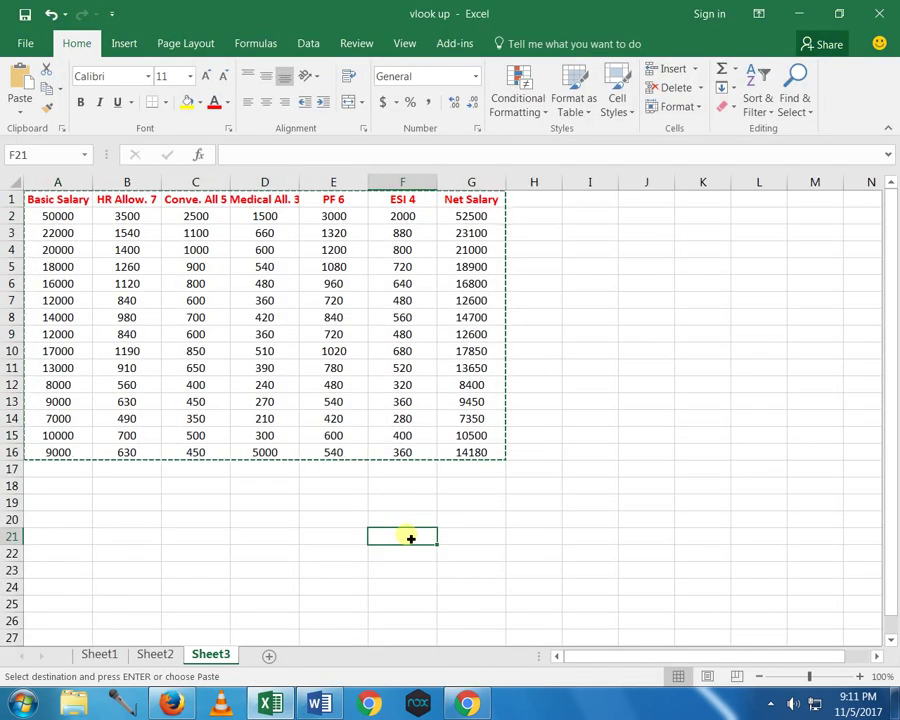
- Lower Excel's A2 Basic Salary to 25000 and view the linked table updating in Word
{"action": "key", "text": "Escape"}
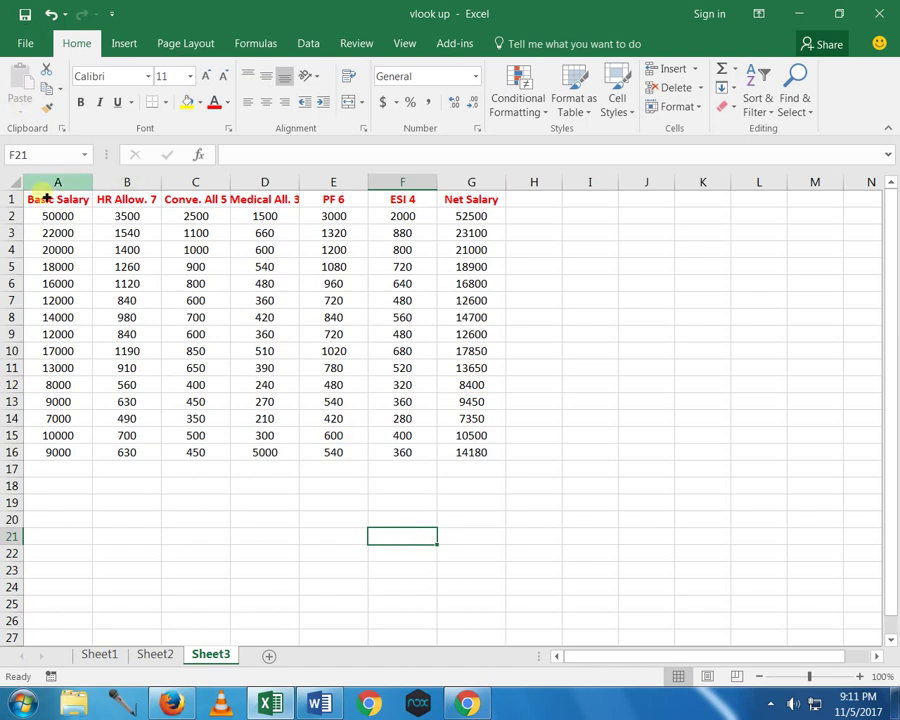
{"action": "left_click", "coordinate": [58, 217]}
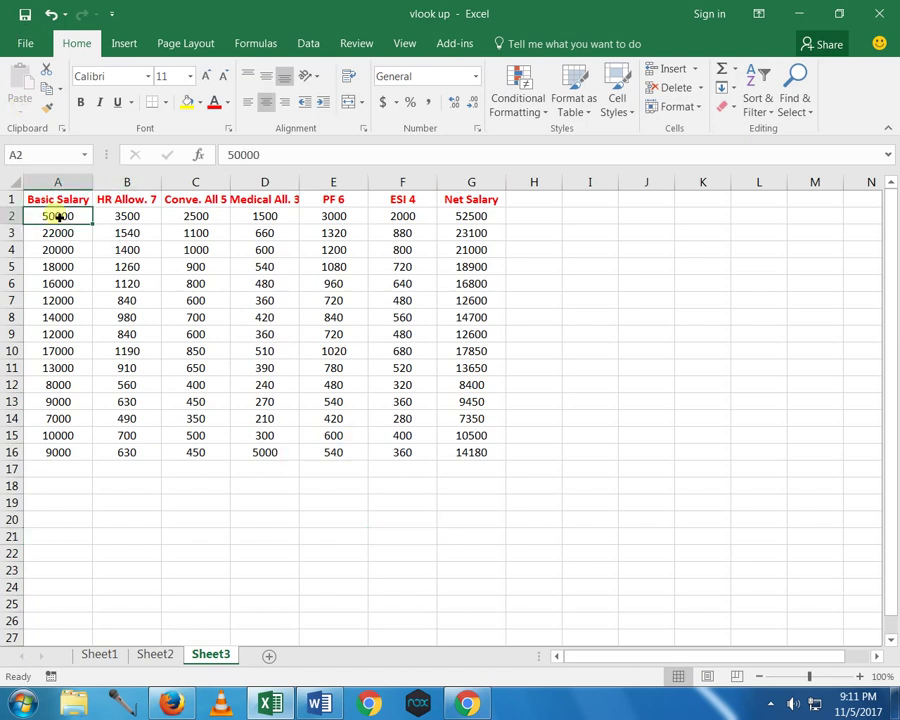
{"action": "type", "text": "25000"}
{"action": "left_click", "coordinate": [285, 523]}
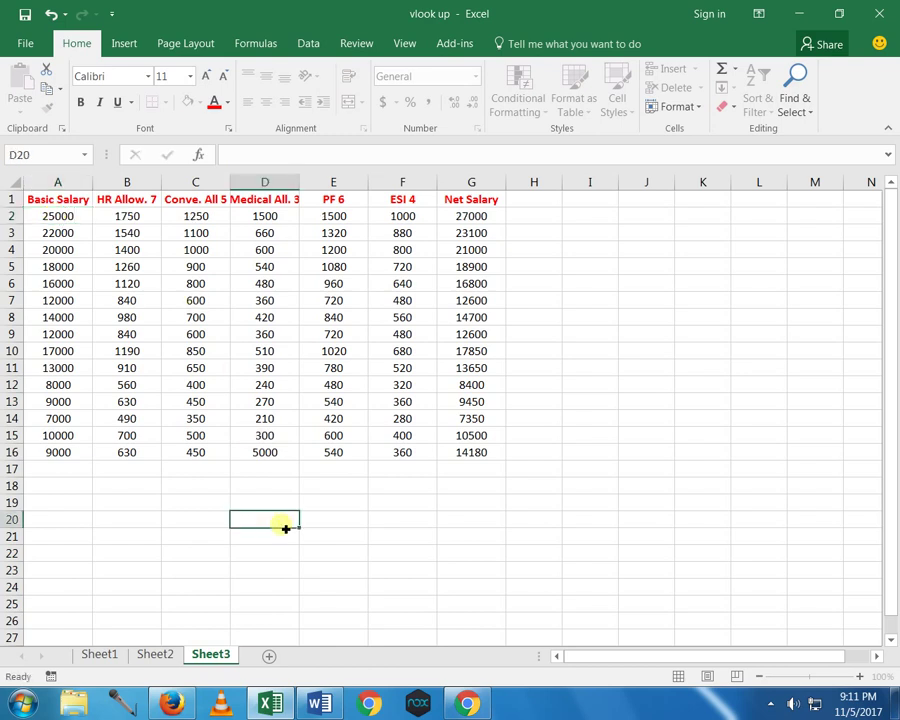
{"action": "key", "text": "alt+Tab"}
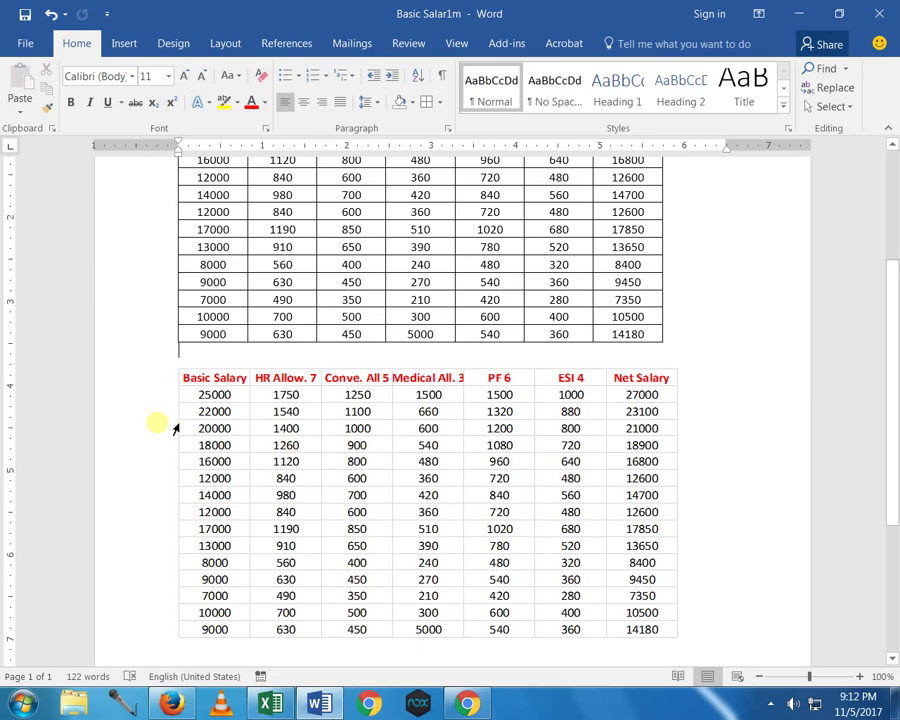
- Scroll up in Word to compare the static table with the linked table
{"action": "scroll", "coordinate": [175, 429], "scroll_direction": "up", "scroll_amount": 1}
{"action": "scroll", "coordinate": [175, 429], "scroll_direction": "up", "scroll_amount": 2}
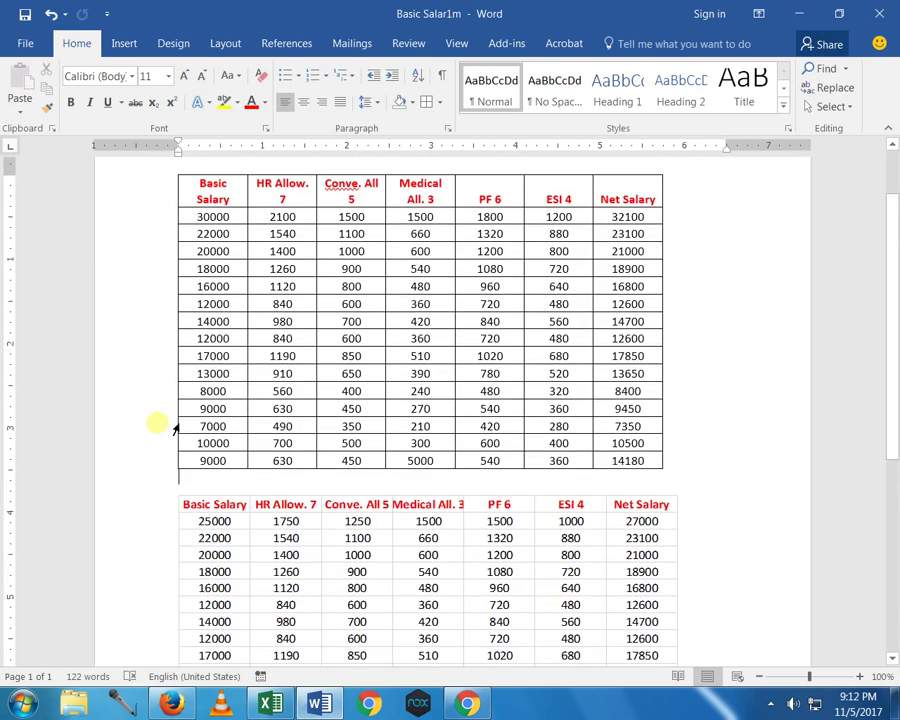
{"action": "scroll", "coordinate": [175, 429], "scroll_direction": "up", "scroll_amount": 2}
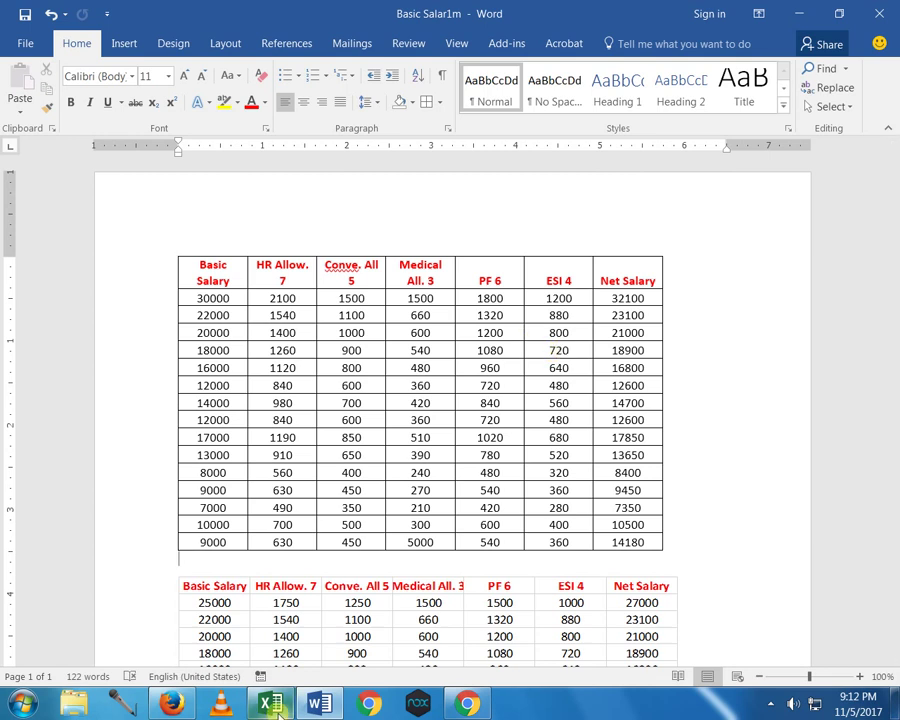
- Raise Excel's last Basic Salary in A16 from 9000 to 15000, then return to Word
{"action": "left_click", "coordinate": [276, 705]}
{"action": "left_click", "coordinate": [552, 522]}
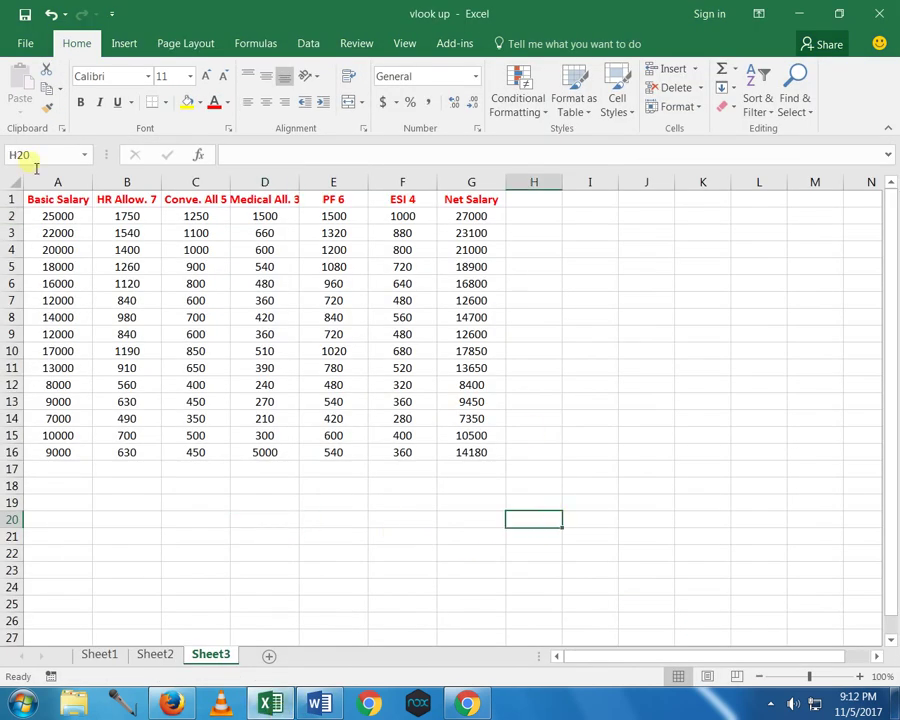
{"action": "left_click", "coordinate": [72, 454]}
{"action": "type", "text": "15000"}
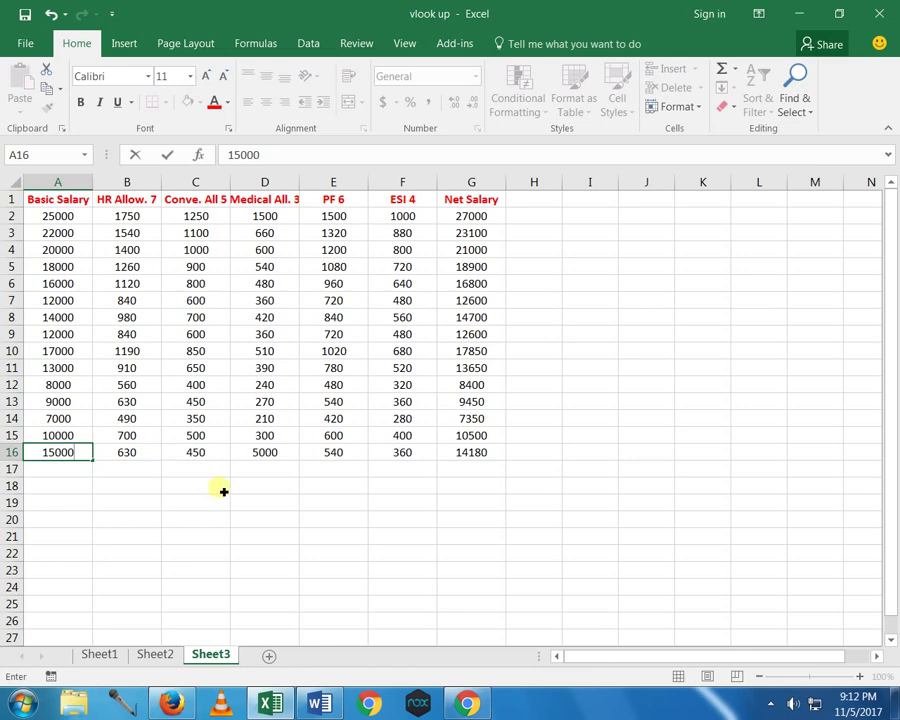
{"action": "left_click", "coordinate": [221, 486]}
{"action": "key", "text": "alt+Tab"}
- Check the linked table's last row shows 15000 with net 20300, then switch back to Excel
{"action": "scroll", "coordinate": [570, 394], "scroll_direction": "down", "scroll_amount": 2}
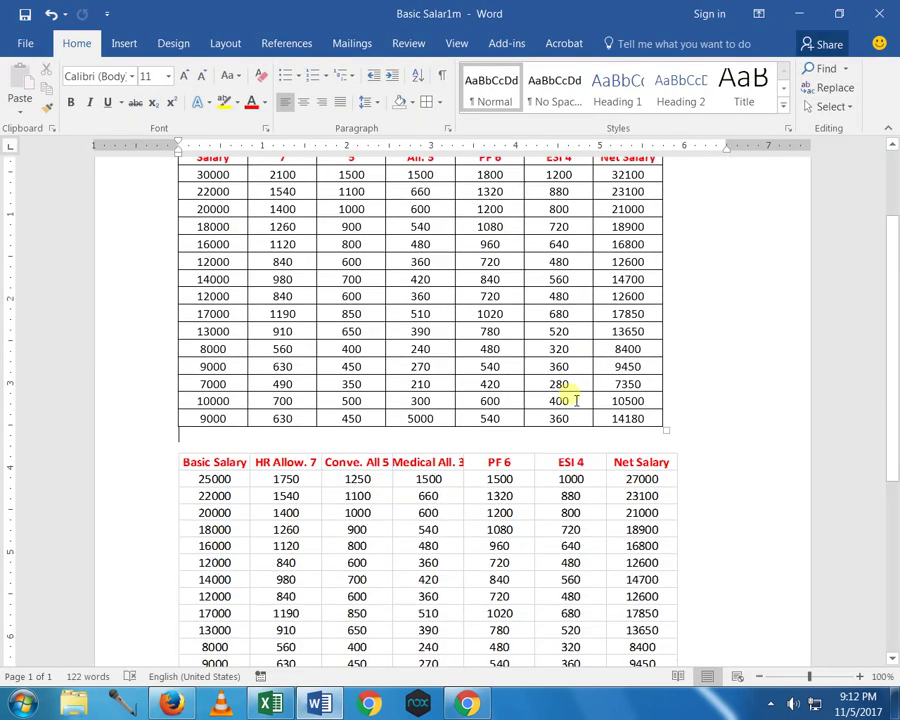
{"action": "scroll", "coordinate": [570, 394], "scroll_direction": "down", "scroll_amount": 3}
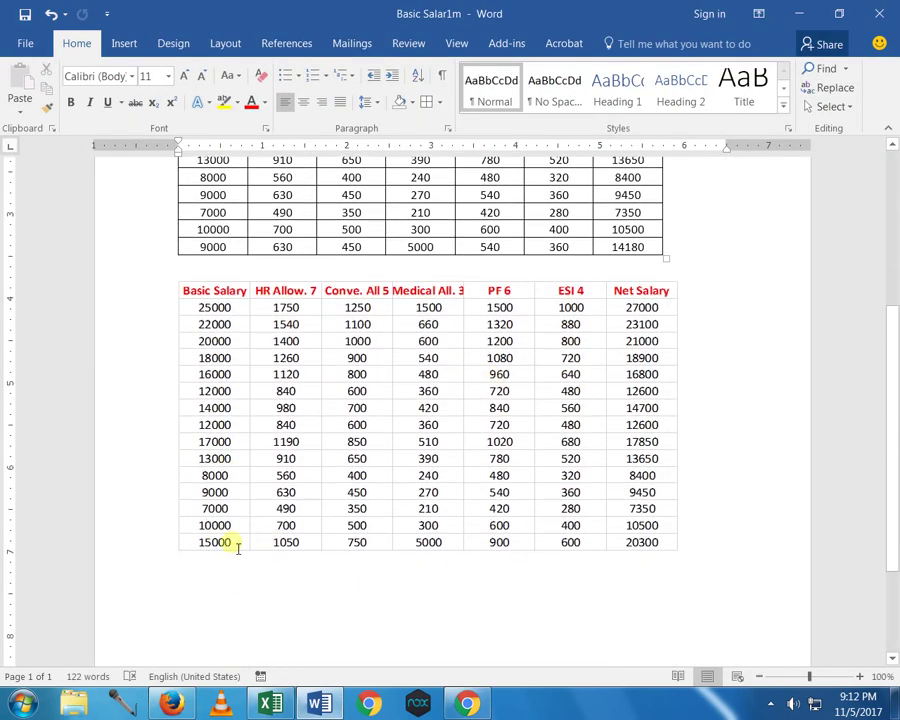
{"action": "left_click", "coordinate": [236, 544]}
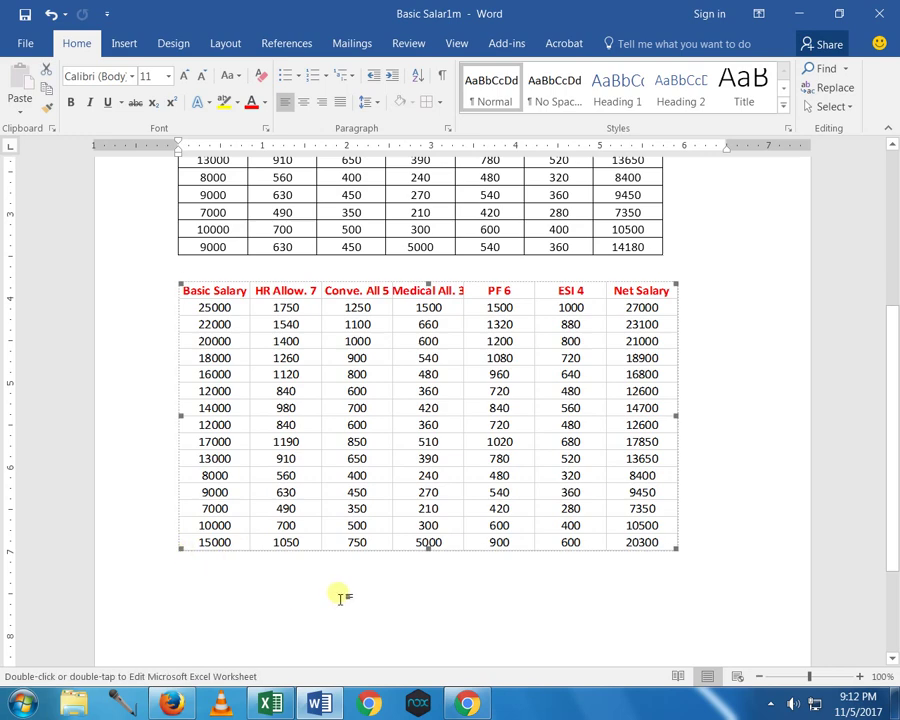
{"action": "left_click", "coordinate": [745, 578]}
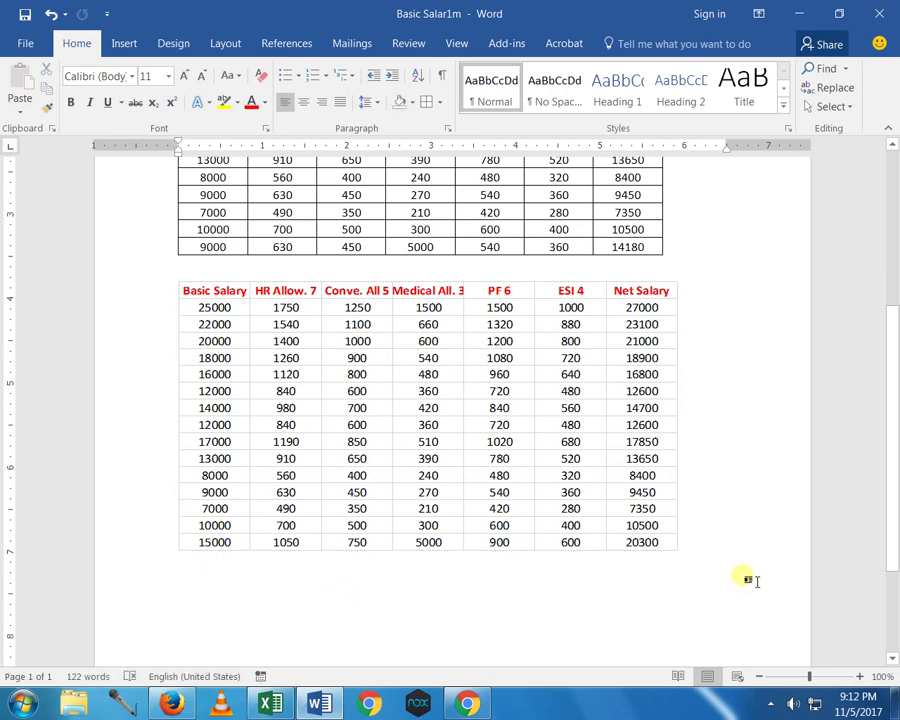
{"action": "scroll", "coordinate": [745, 578], "scroll_direction": "up", "scroll_amount": 3}
{"action": "scroll", "coordinate": [744, 576], "scroll_direction": "down", "scroll_amount": 3}
{"action": "scroll", "coordinate": [740, 570], "scroll_direction": "up", "scroll_amount": 3}
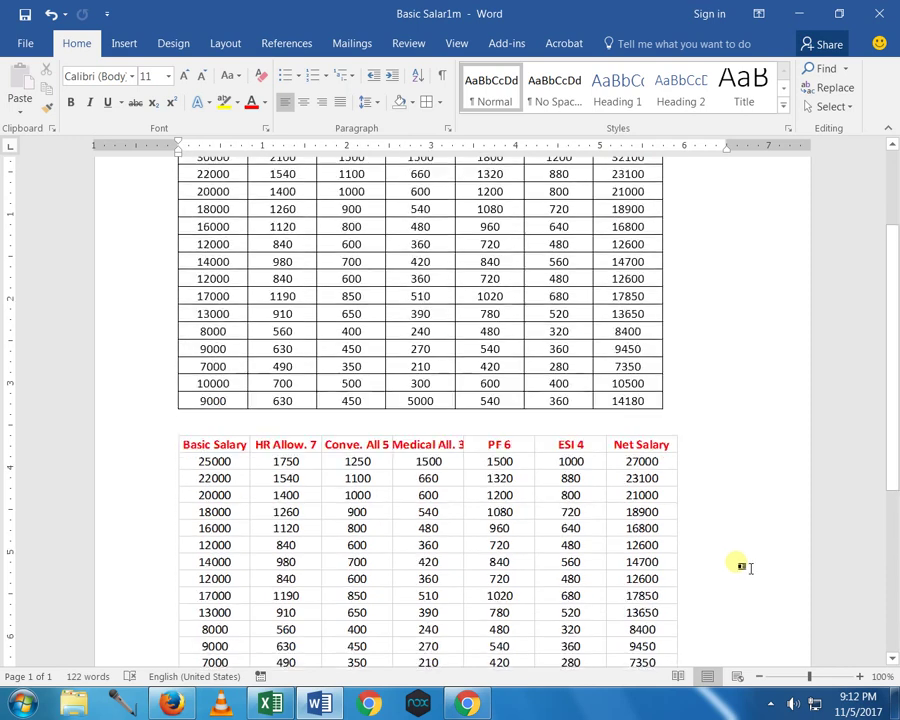
{"action": "key", "text": "alt+Tab"}
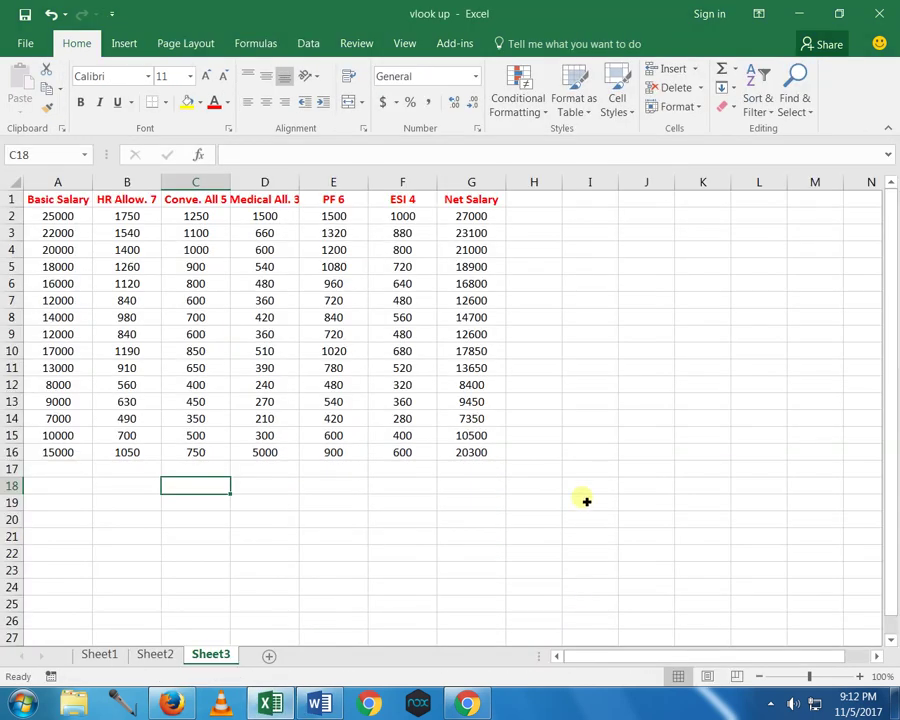